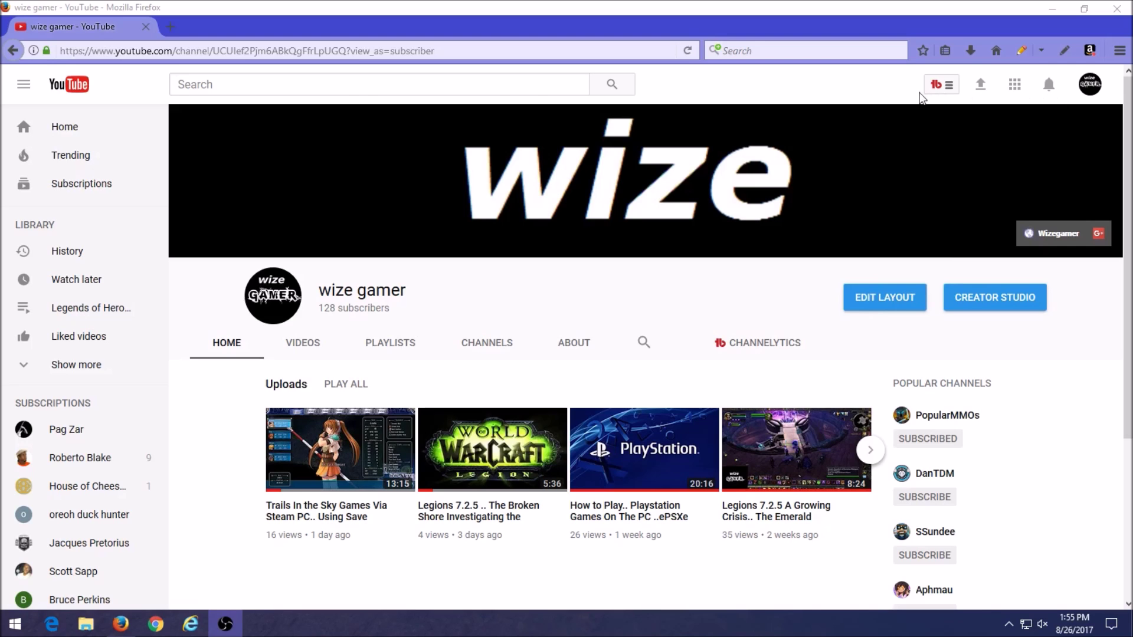
Step: Open and close the TubeBuddy menu, then show the wize gamer channel's Videos tab
{"action": "left_click", "coordinate": [948, 95]}
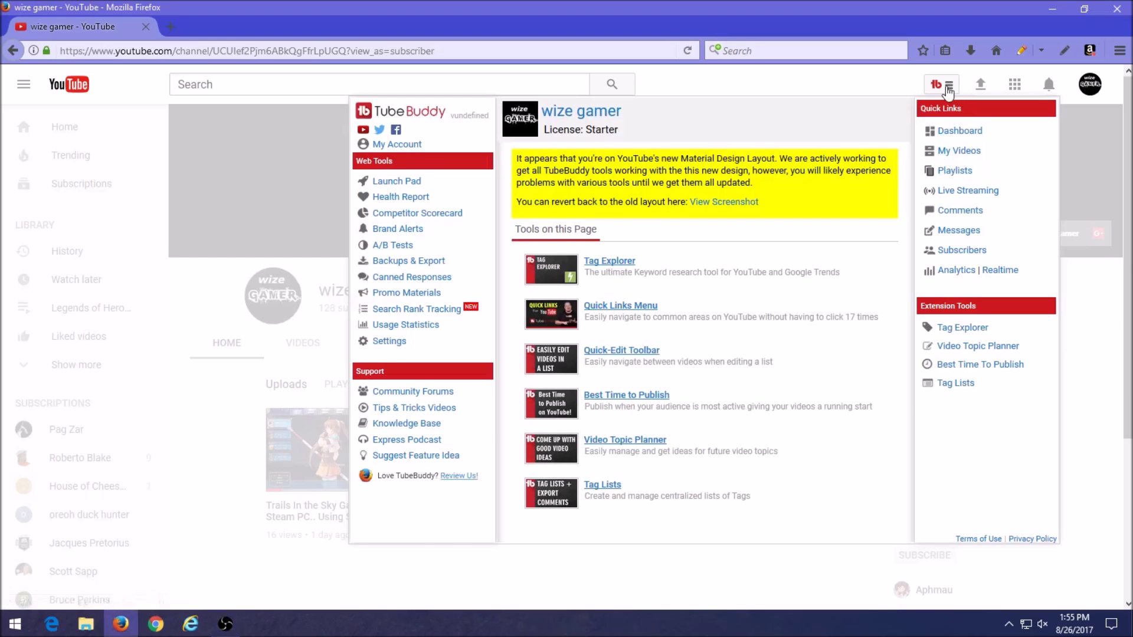
{"action": "left_click", "coordinate": [947, 89]}
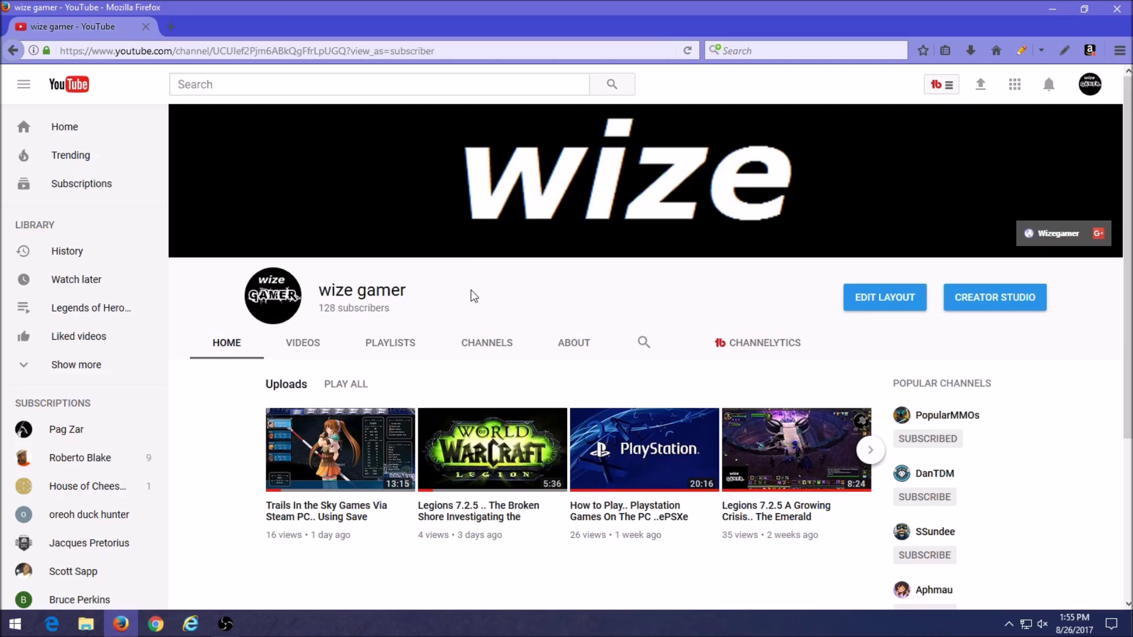
{"action": "left_click", "coordinate": [311, 347]}
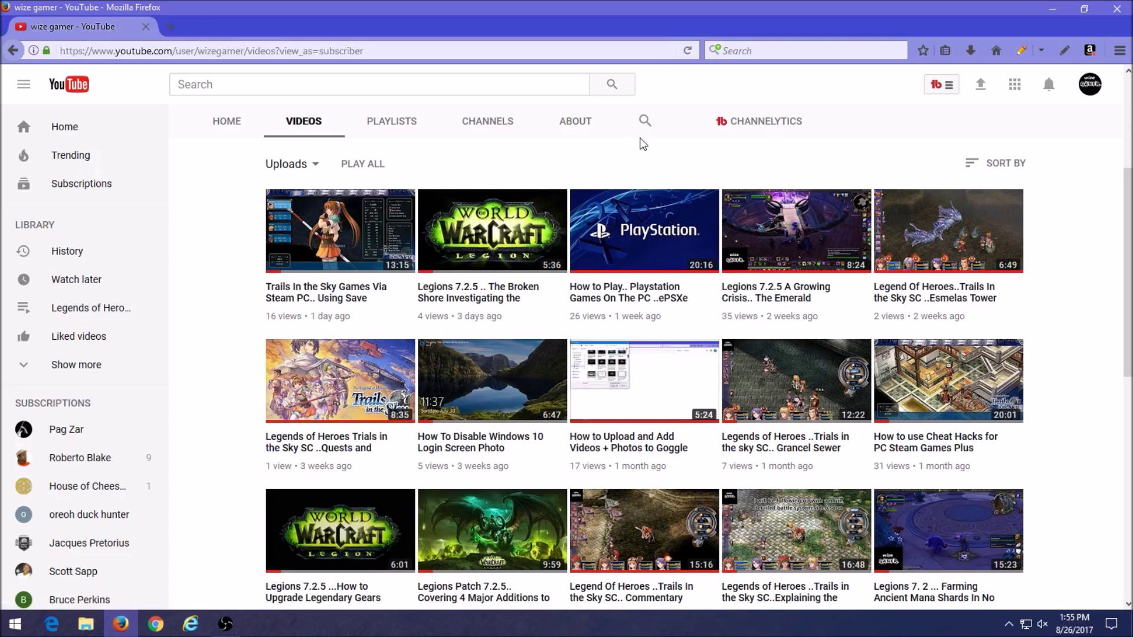
Step: Search the channel for 'cheat engine', open the Cheat Hacks for PC Steam Games video and pause it
{"action": "left_click", "coordinate": [647, 124]}
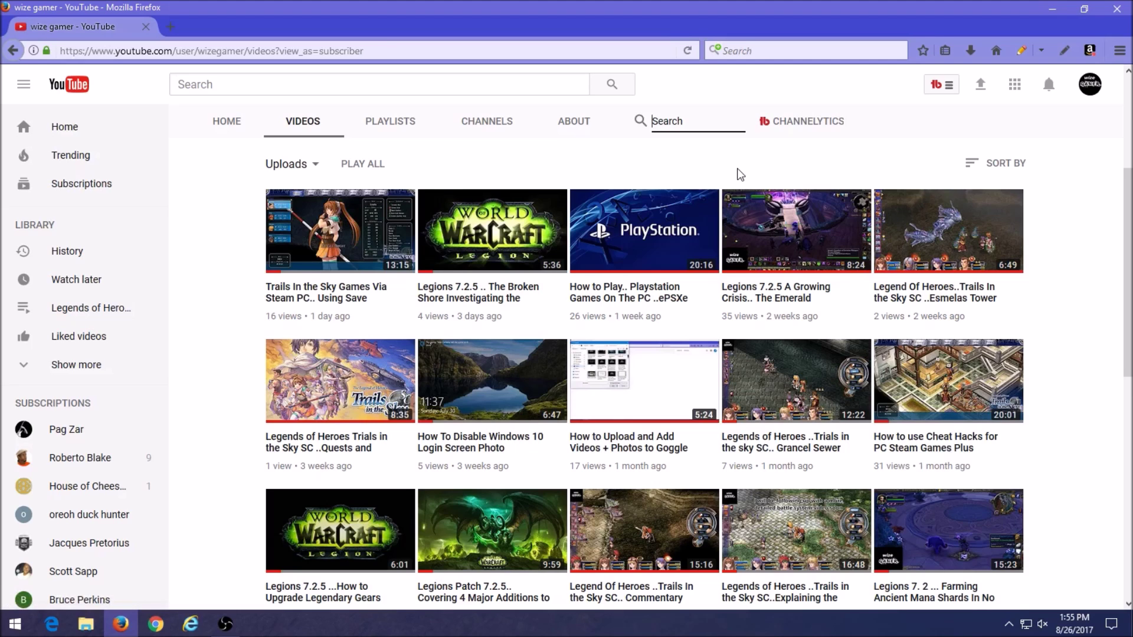
{"action": "type", "text": "cjhe"}
{"action": "key", "text": "BackSpace"}
{"action": "key", "text": "BackSpace"}
{"action": "key", "text": "BackSpace"}
{"action": "type", "text": "heat engine"}
{"action": "key", "text": "Return"}
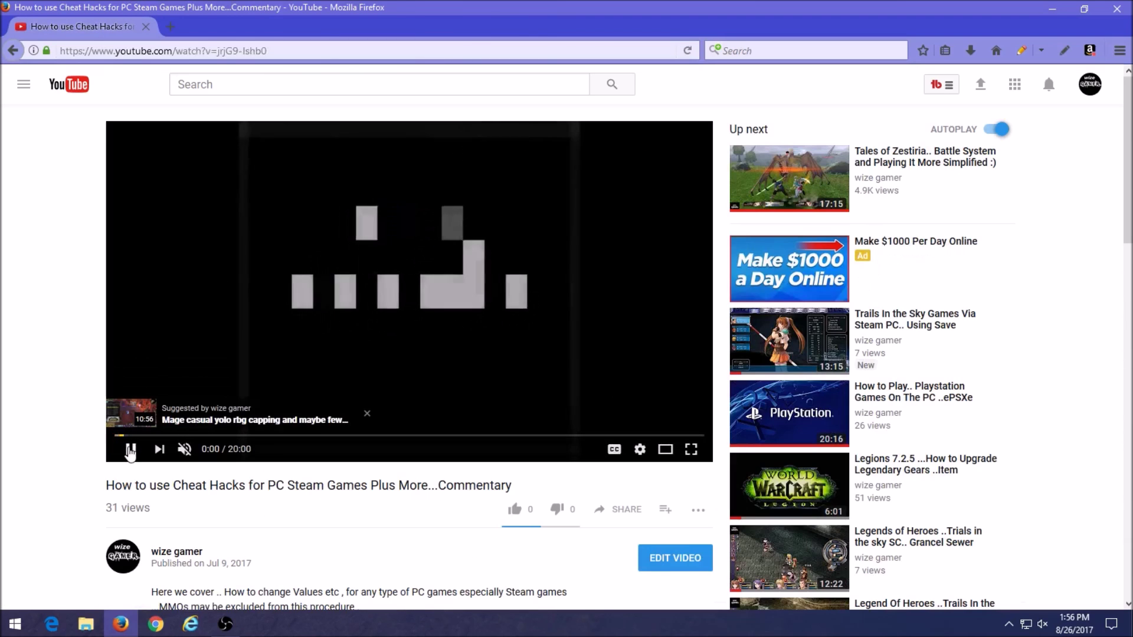
{"action": "left_click", "coordinate": [130, 450]}
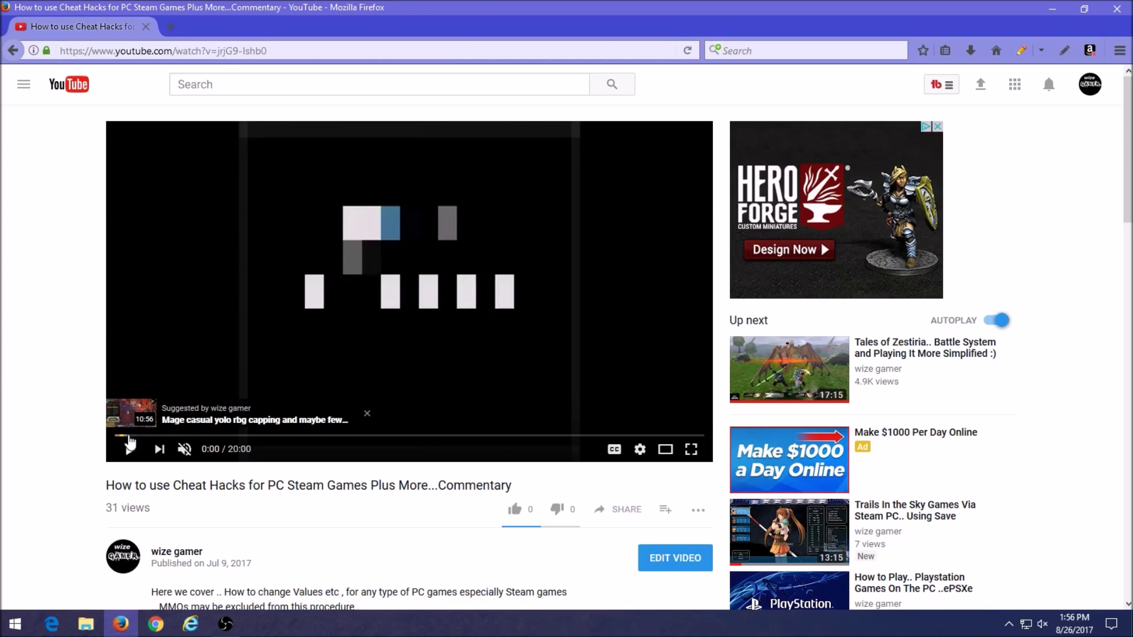
Step: Open YouTube from the Bookmarks menu in a new Firefox tab
{"action": "left_click", "coordinate": [171, 27]}
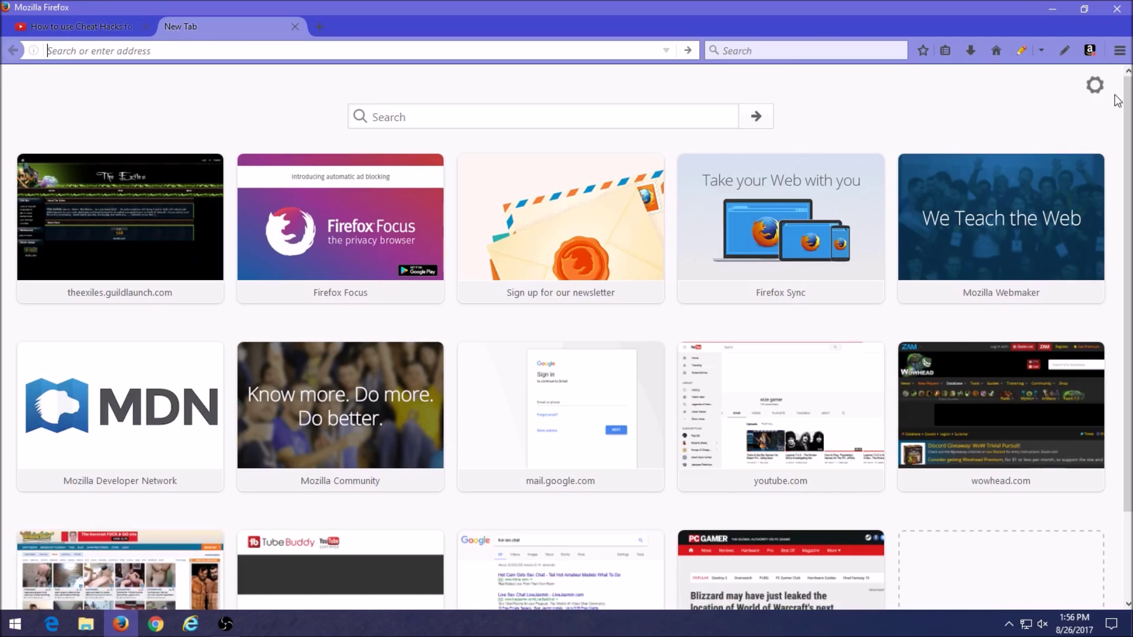
{"action": "left_click", "coordinate": [946, 50]}
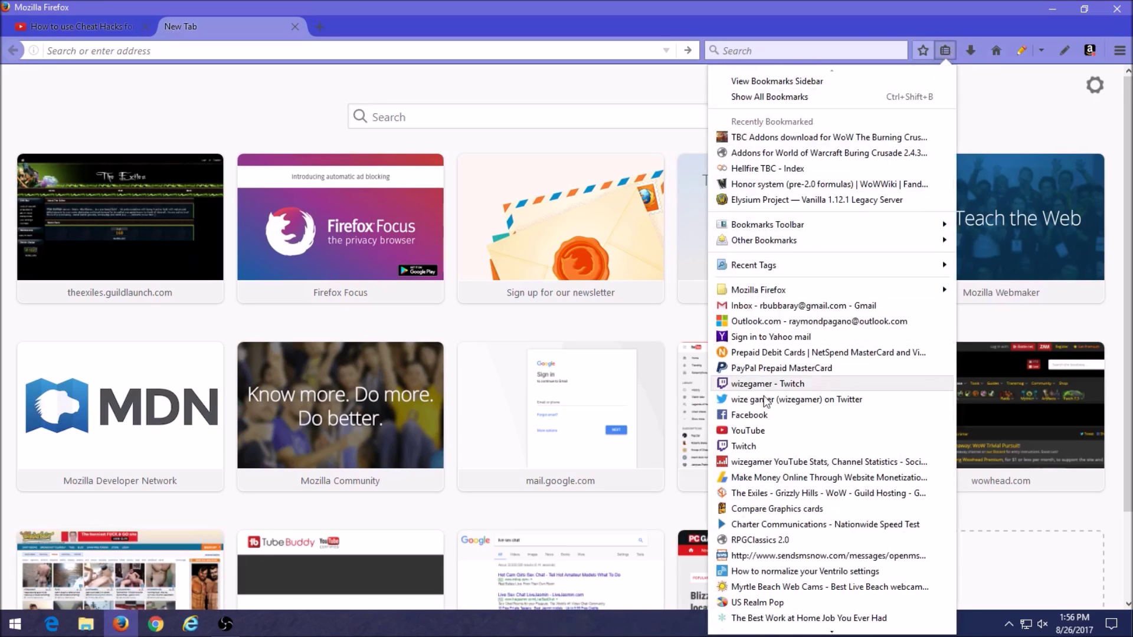
{"action": "left_click", "coordinate": [755, 437]}
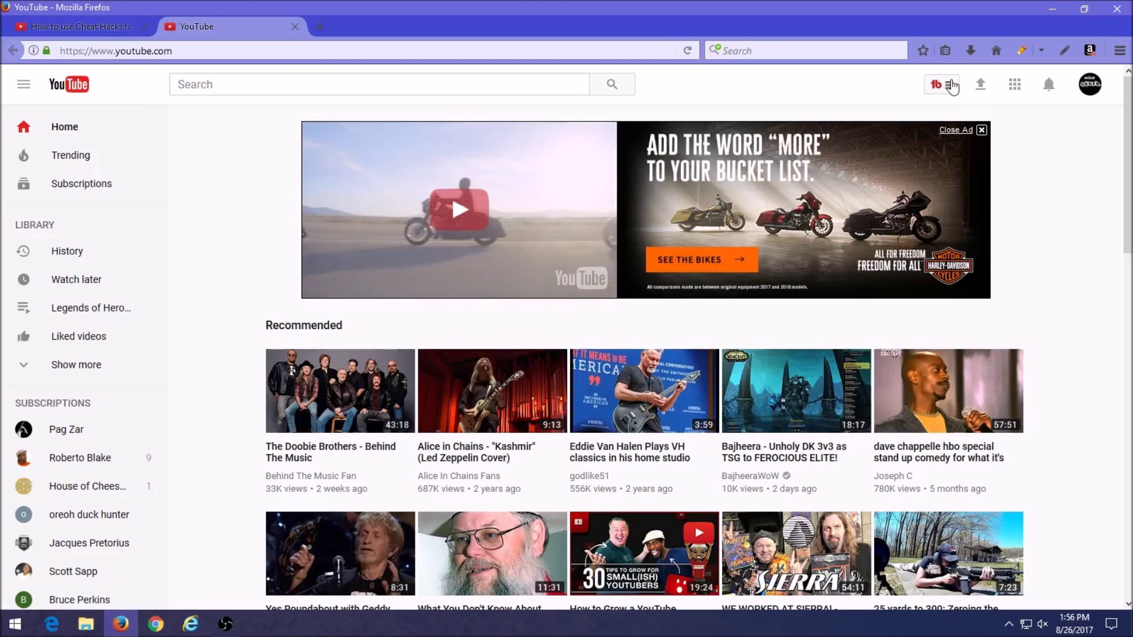
{"action": "left_click", "coordinate": [949, 84]}
Step: Search My Videos for 'save editor' and open the Trails In the Sky video's edit page
{"action": "left_click", "coordinate": [964, 152]}
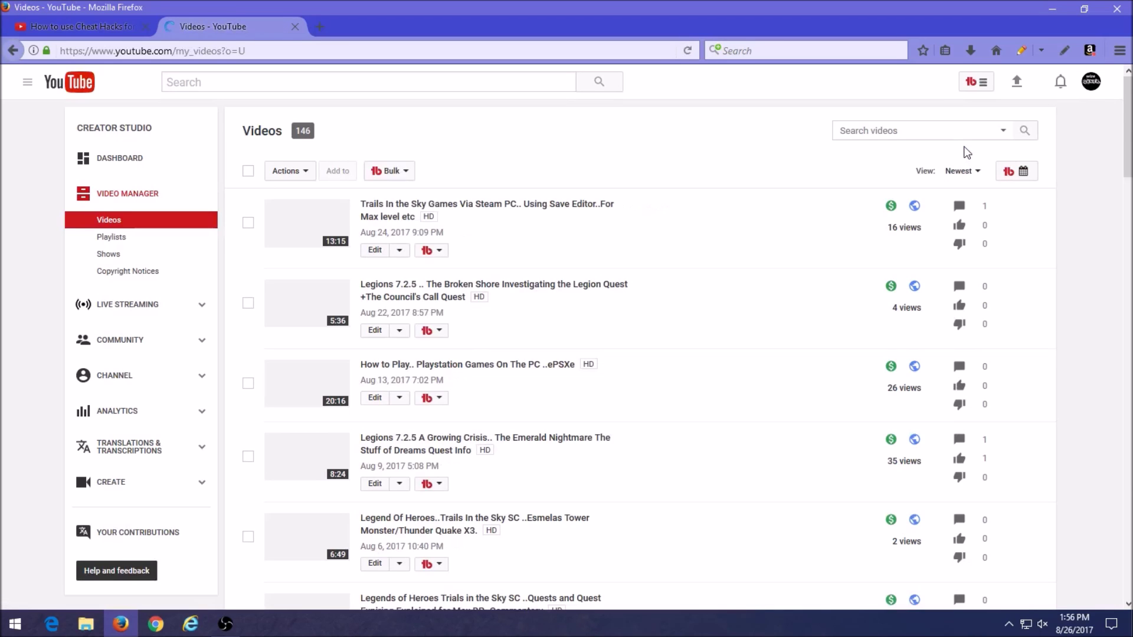
{"action": "scroll", "coordinate": [1127, 162], "scroll_direction": "down", "scroll_amount": 1}
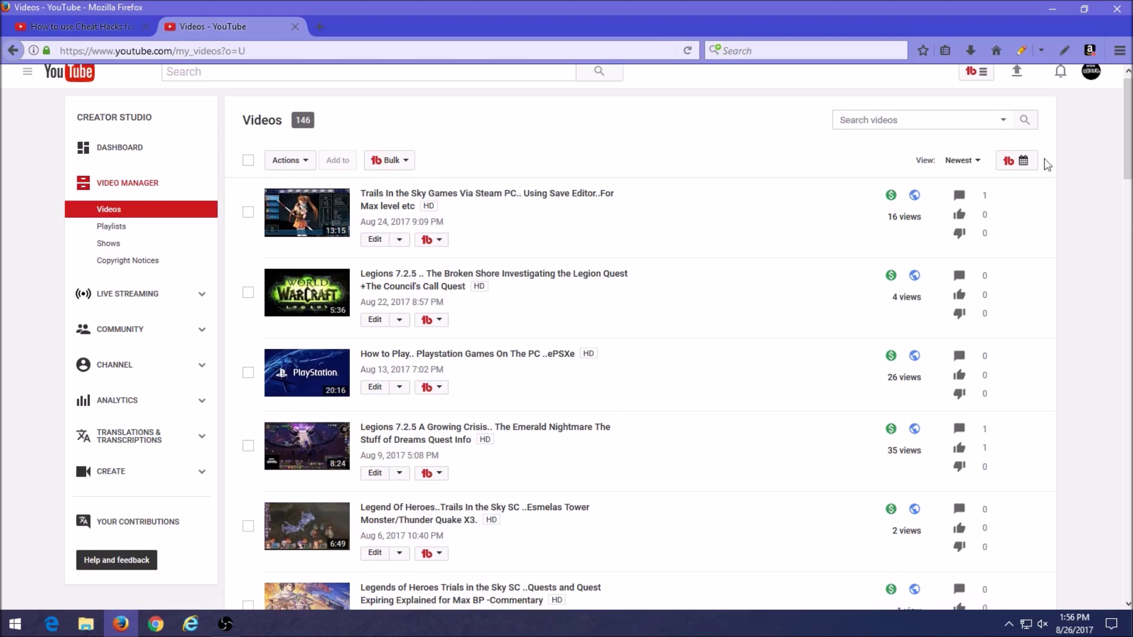
{"action": "left_click", "coordinate": [906, 123]}
{"action": "type", "text": "save ed"}
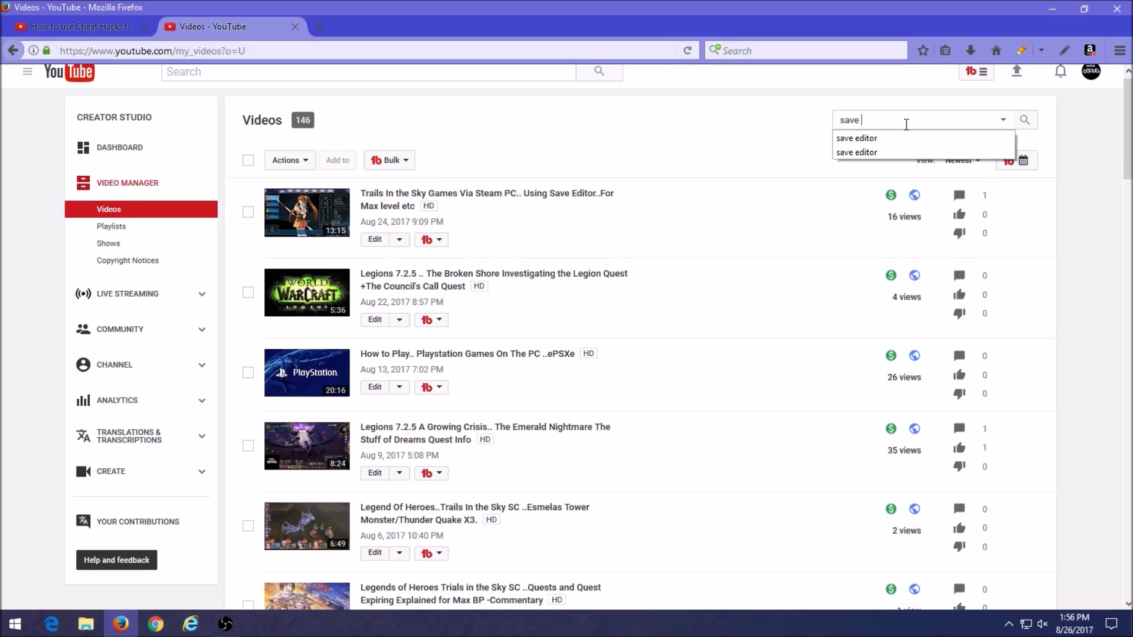
{"action": "type", "text": "itor"}
{"action": "key", "text": "Return"}
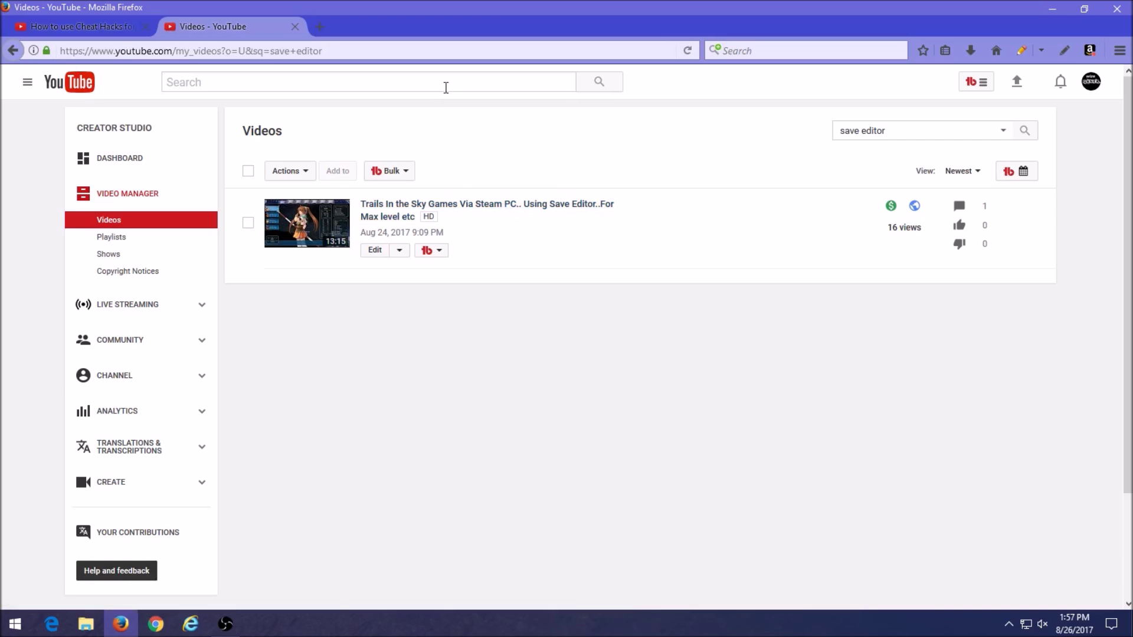
{"action": "left_click", "coordinate": [439, 210]}
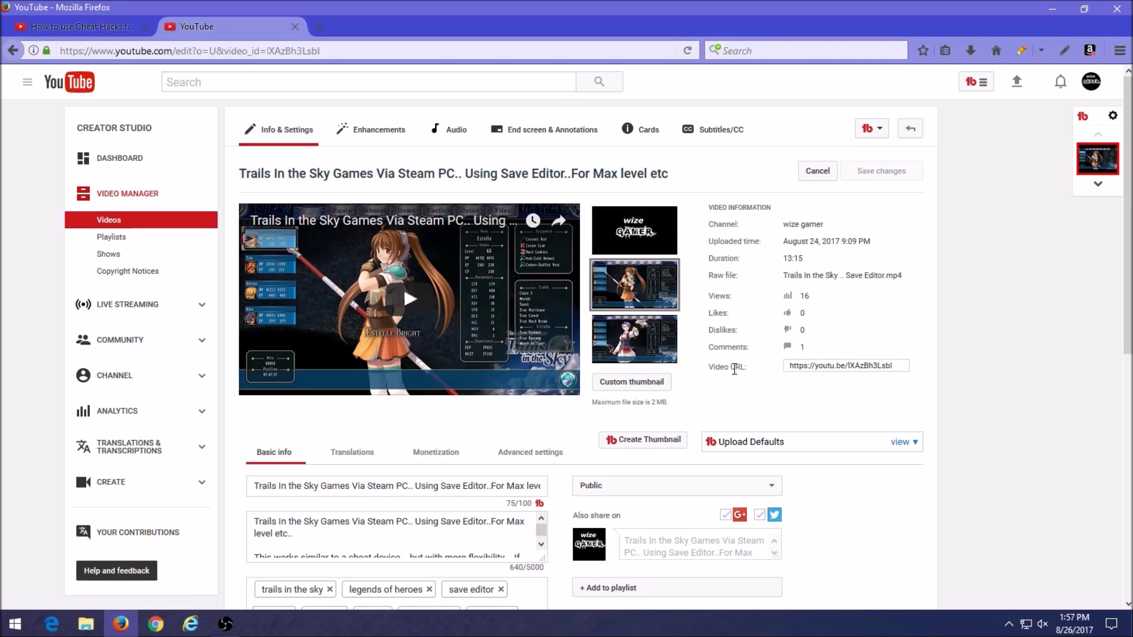
Step: Copy the save editor video's URL, then close its Creator Studio tab
{"action": "left_click_drag", "start_coordinate": [748, 369], "coordinate": [710, 369]}
{"action": "left_click_drag", "start_coordinate": [894, 365], "coordinate": [785, 367]}
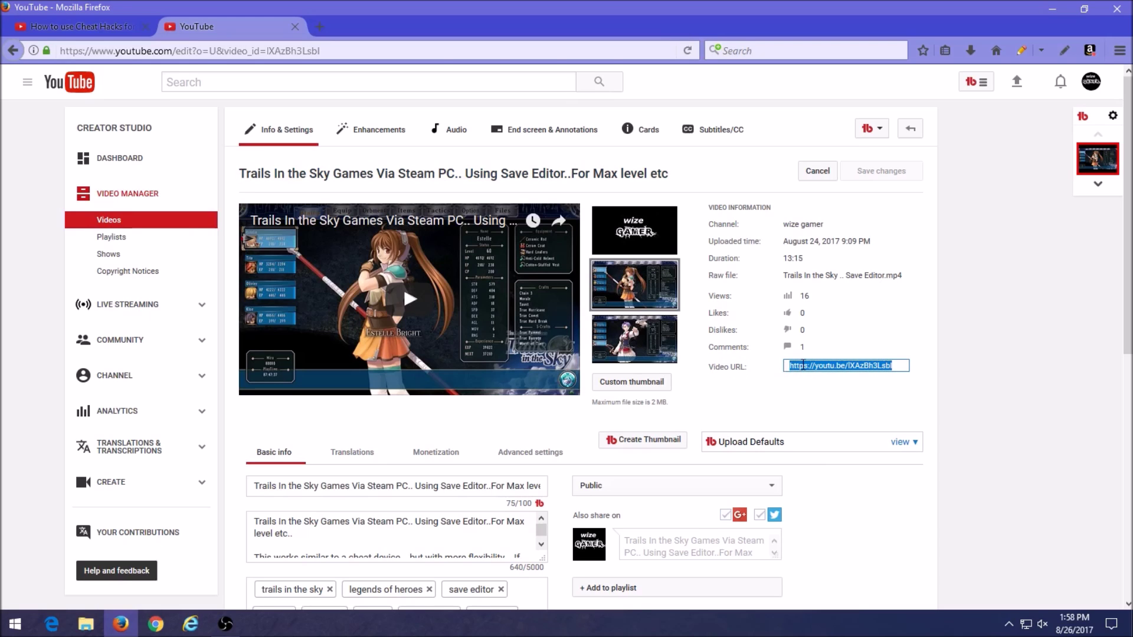
{"action": "right_click", "coordinate": [807, 373]}
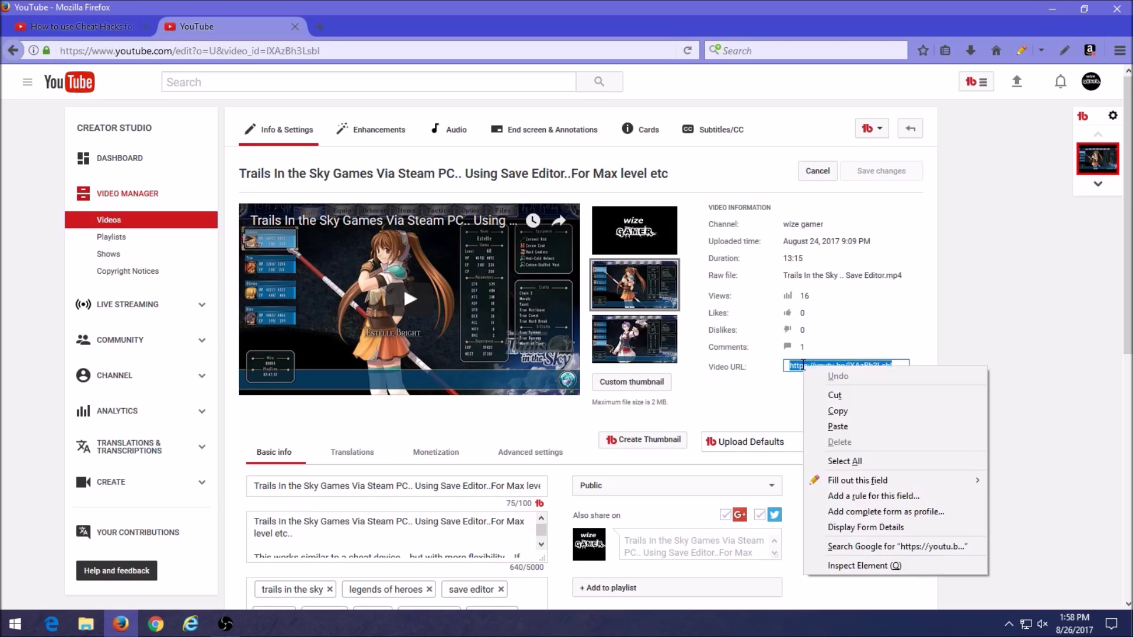
{"action": "left_click", "coordinate": [824, 410]}
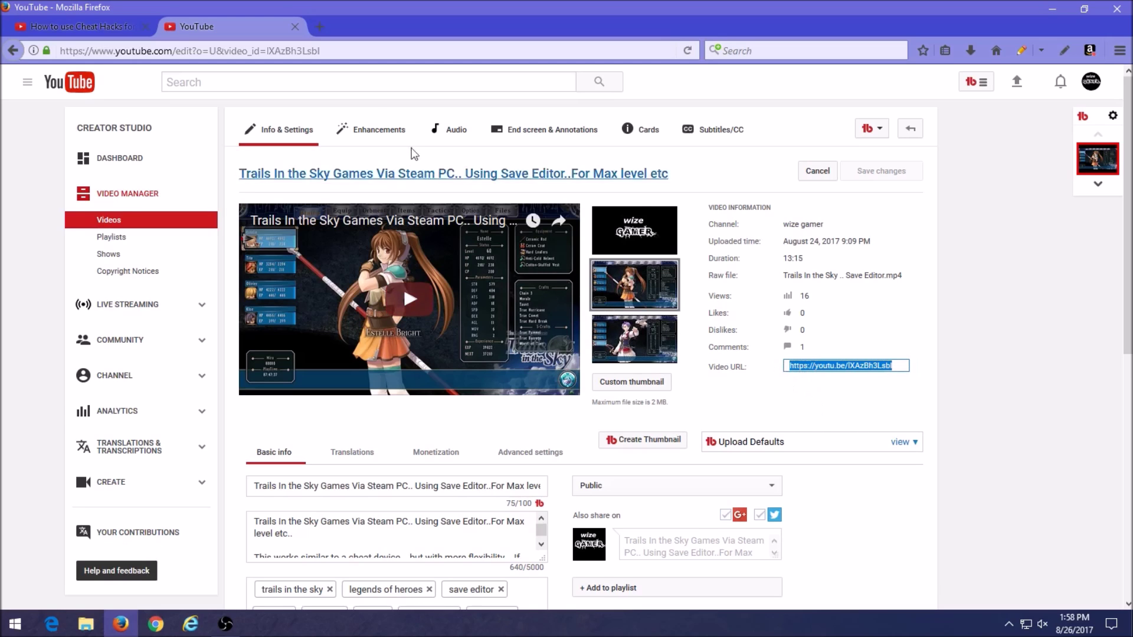
{"action": "left_click", "coordinate": [298, 25]}
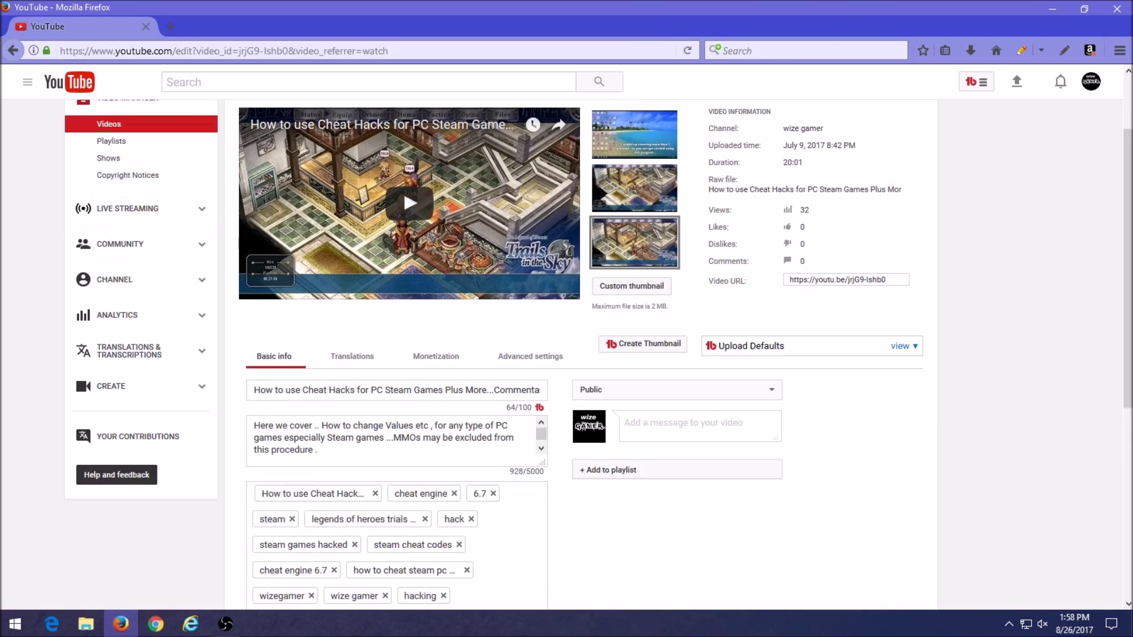
Step: Scroll through the cheat hacks video's Info & Settings to review its title, description and tags
{"action": "scroll", "coordinate": [1124, 263], "scroll_direction": "down", "scroll_amount": 3}
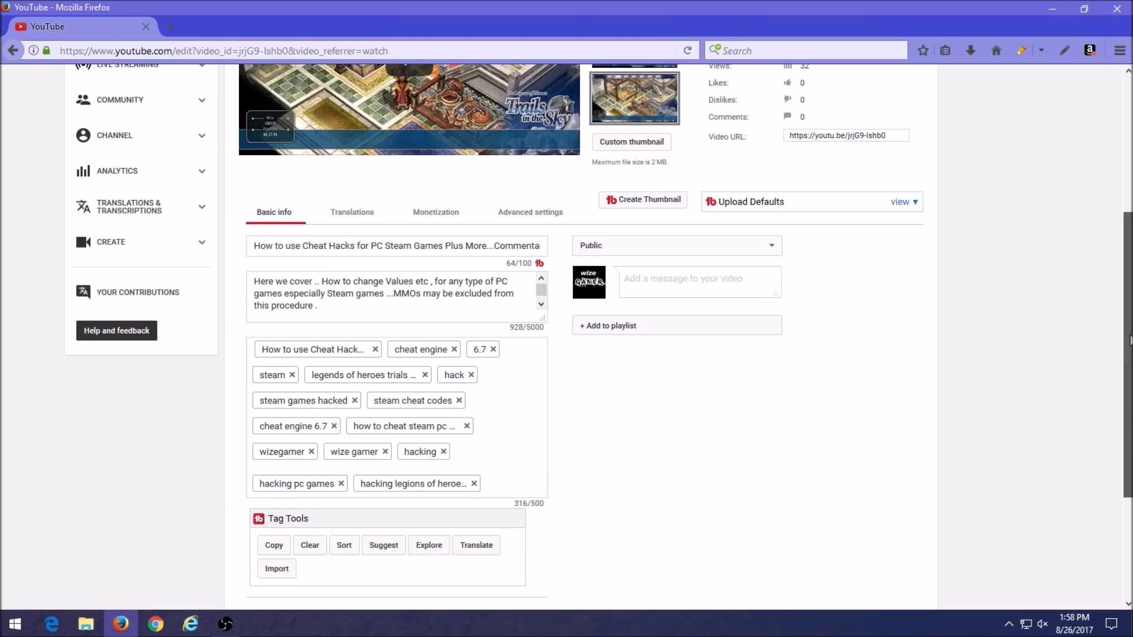
{"action": "scroll", "coordinate": [1124, 258], "scroll_direction": "up", "scroll_amount": 3}
{"action": "scroll", "coordinate": [1124, 258], "scroll_direction": "up", "scroll_amount": 1}
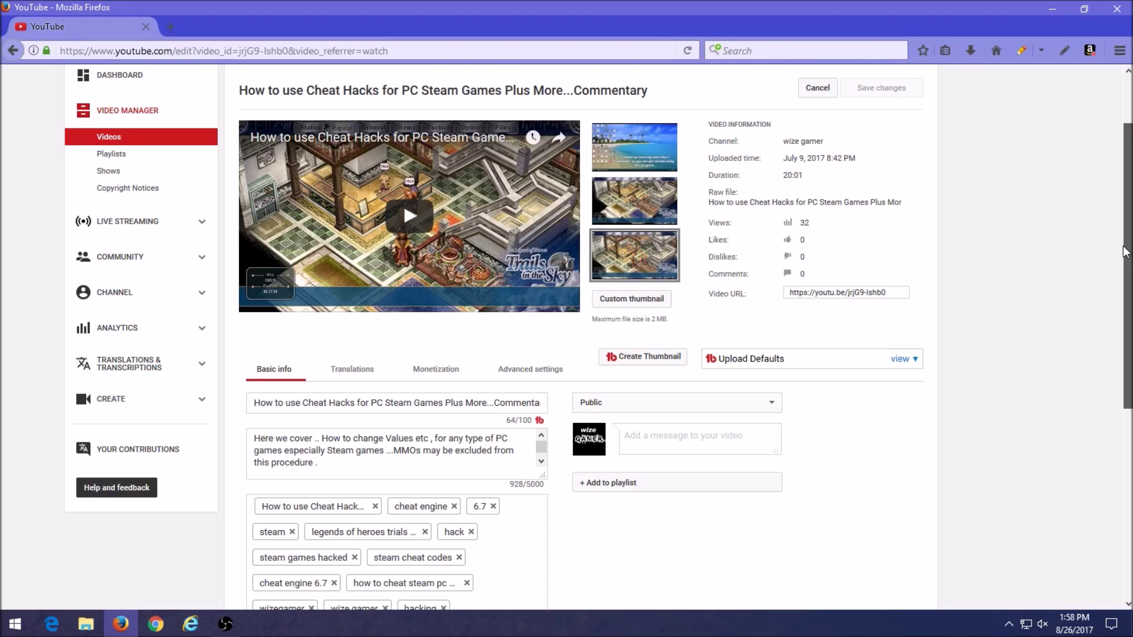
{"action": "scroll", "coordinate": [1124, 254], "scroll_direction": "up", "scroll_amount": 2}
{"action": "scroll", "coordinate": [1124, 212], "scroll_direction": "down", "scroll_amount": 1}
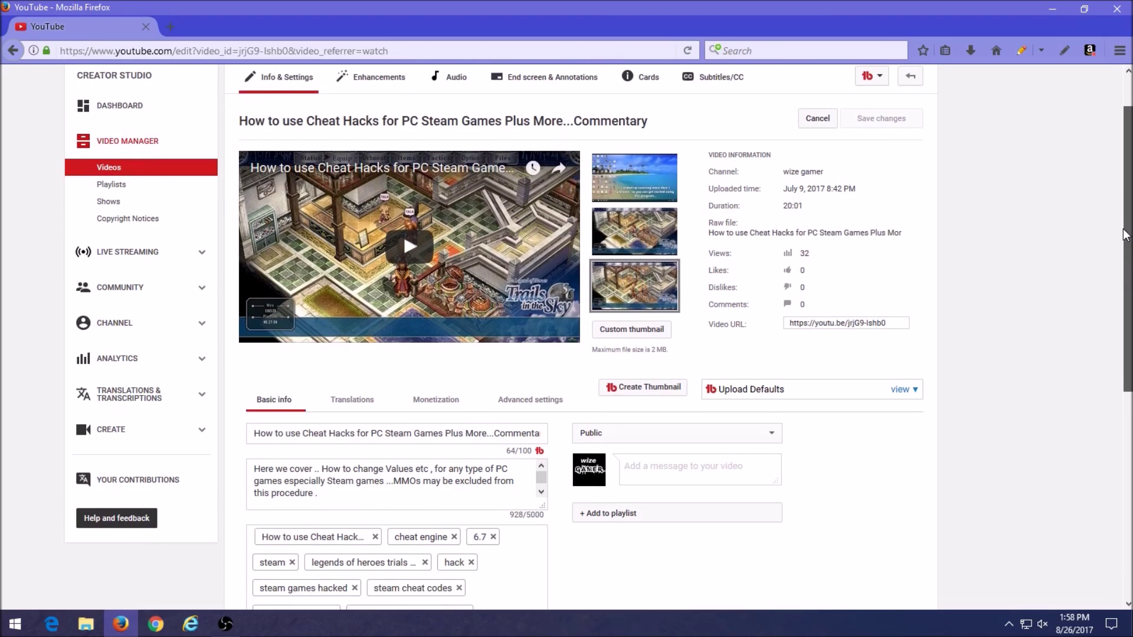
{"action": "left_click_drag", "start_coordinate": [1124, 234], "coordinate": [1124, 223]}
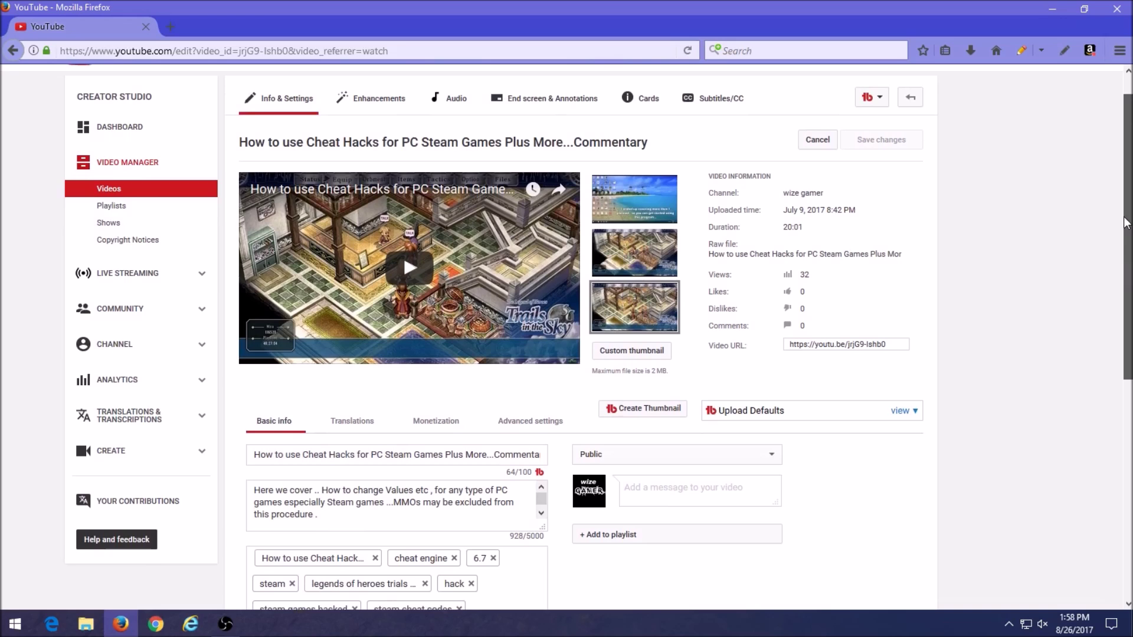
Step: Delete the existing Subscribe and Video end-screen elements and bring up the template layouts
{"action": "left_click", "coordinate": [556, 109]}
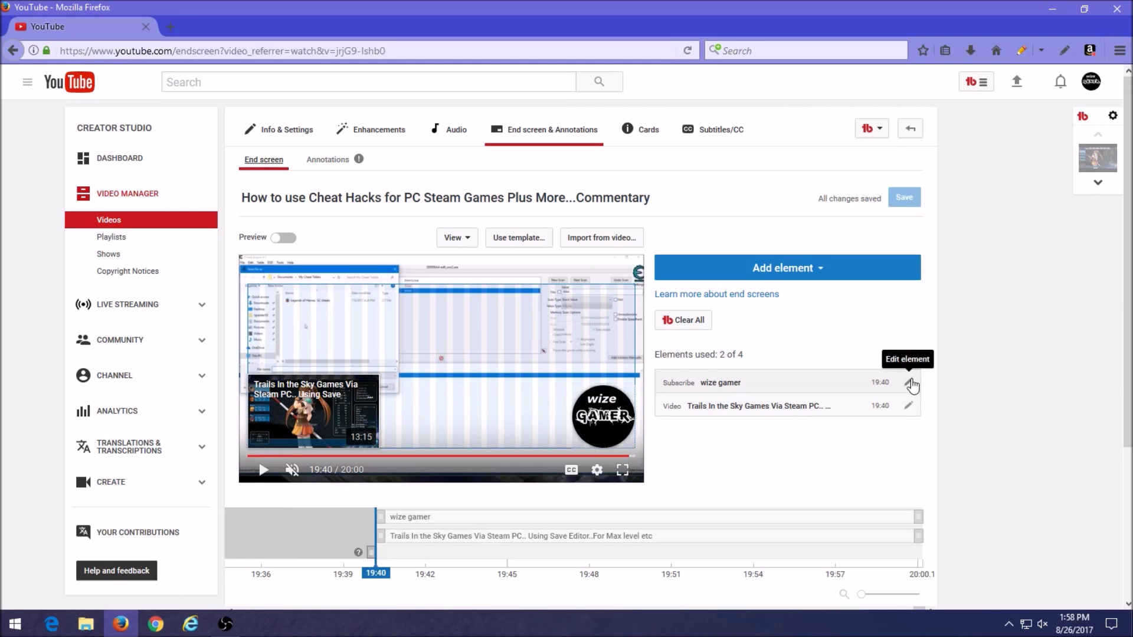
{"action": "left_click", "coordinate": [911, 386]}
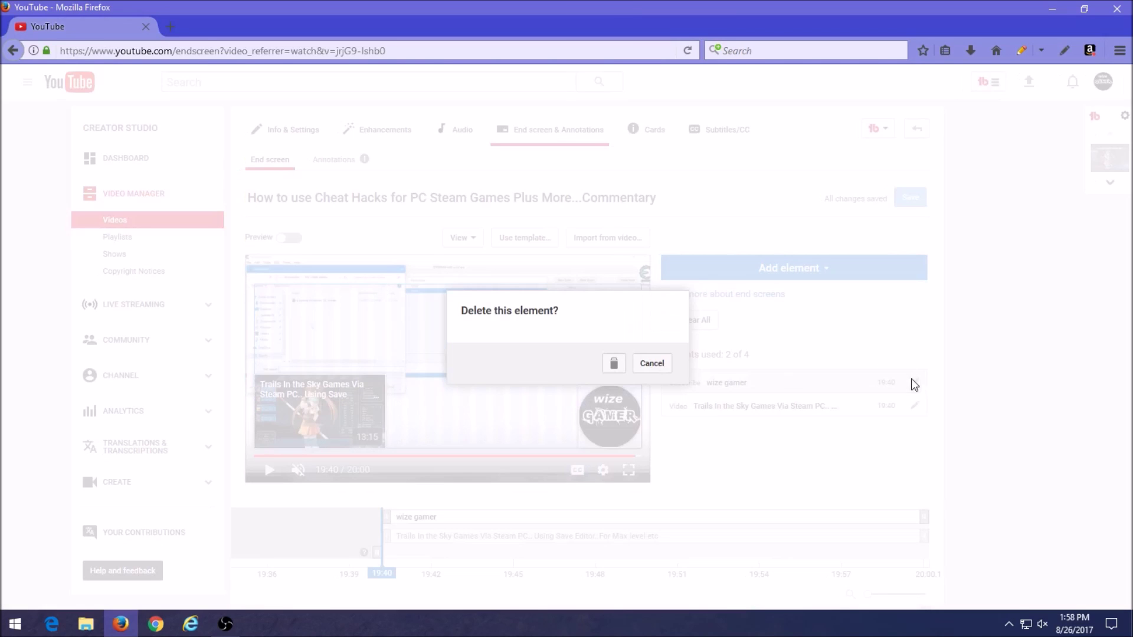
{"action": "left_click", "coordinate": [615, 370]}
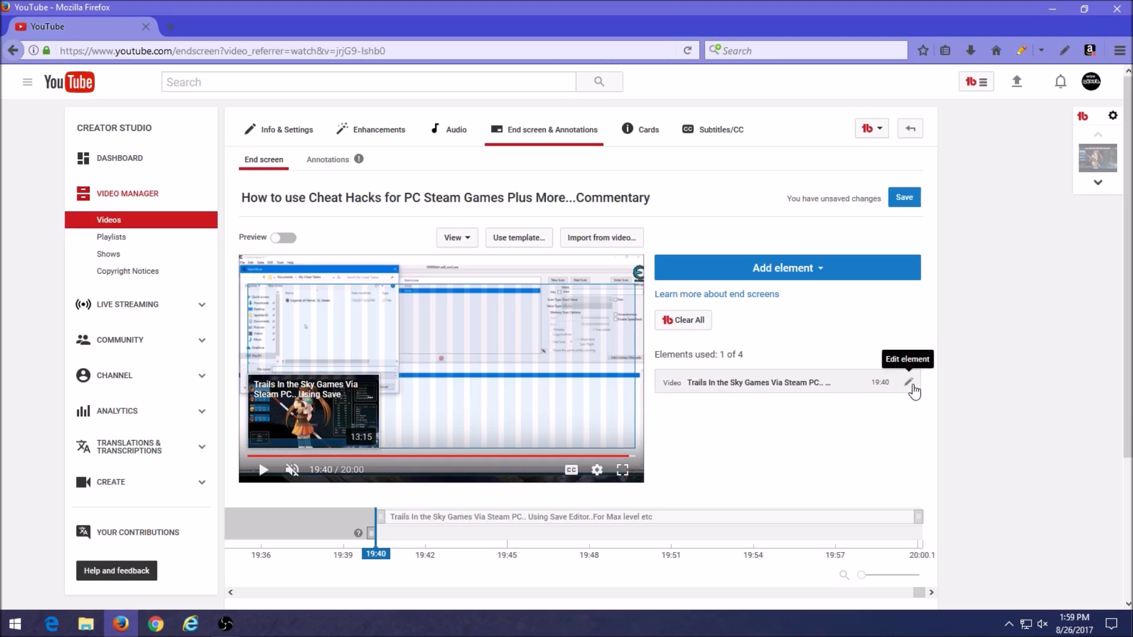
{"action": "left_click", "coordinate": [909, 383]}
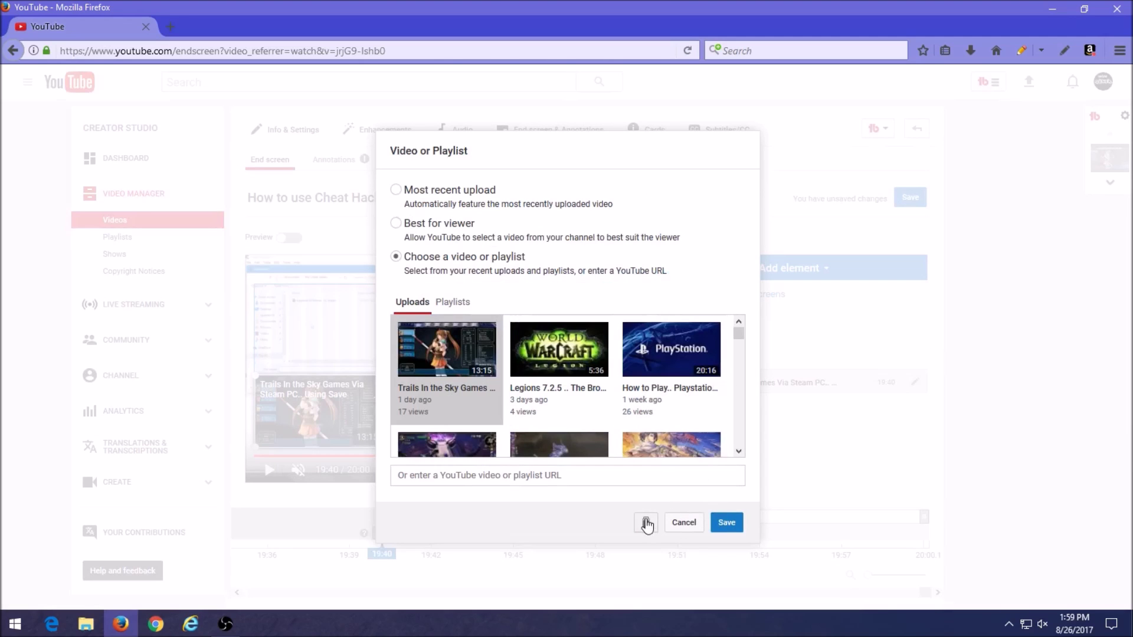
{"action": "left_click", "coordinate": [643, 523]}
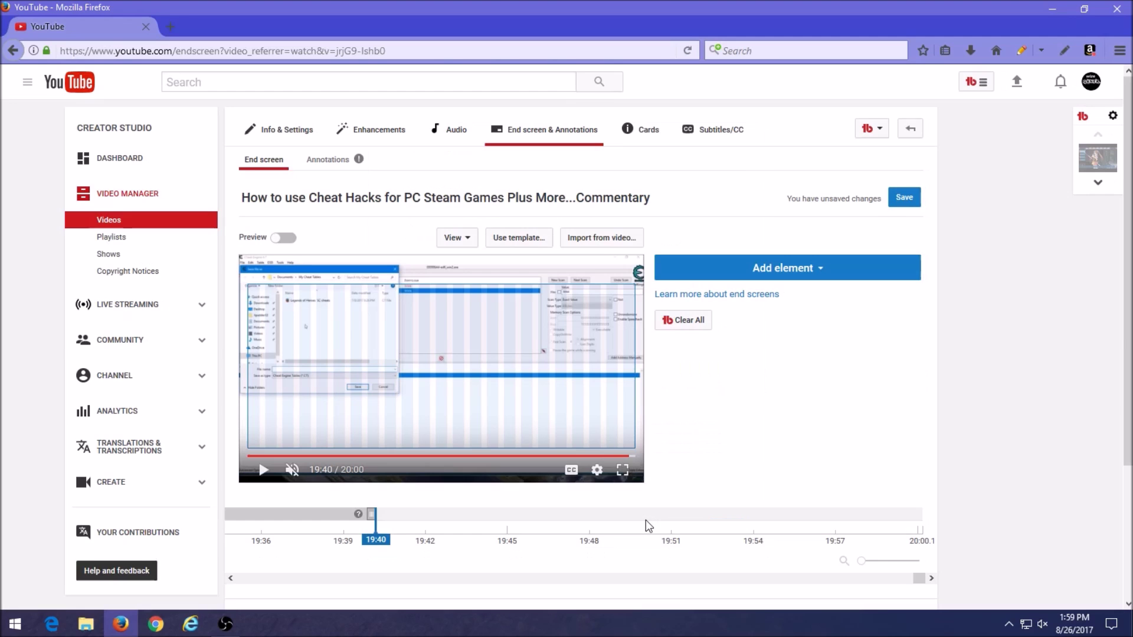
{"action": "left_click", "coordinate": [529, 243]}
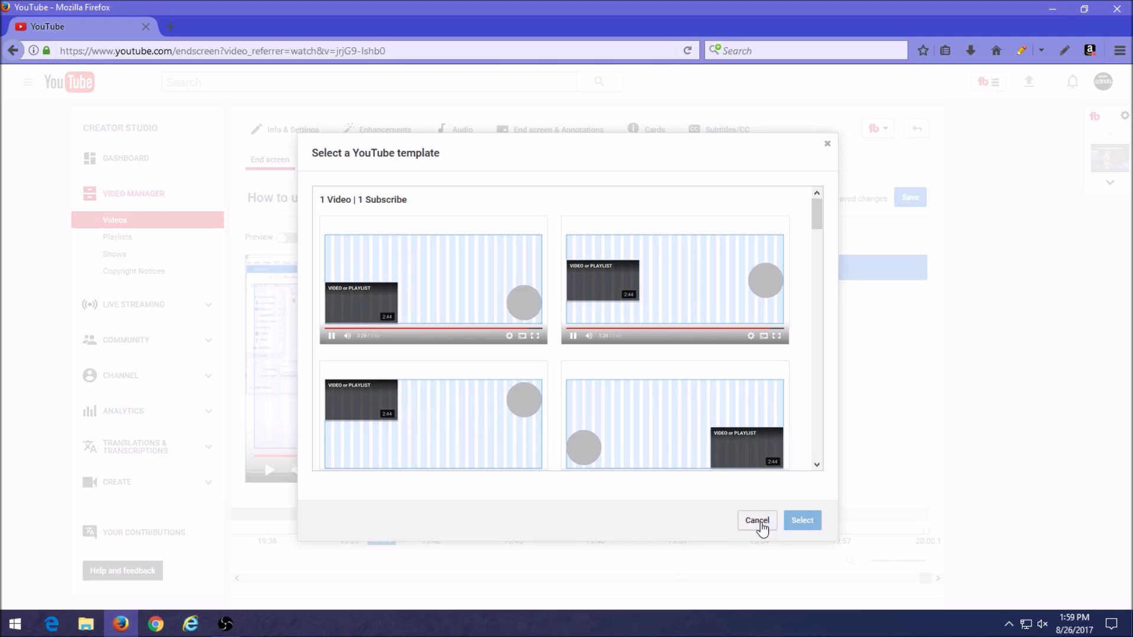
Step: Cancel the template picker, paste the save editor video's URL into Import from video, then cancel
{"action": "left_click", "coordinate": [773, 526]}
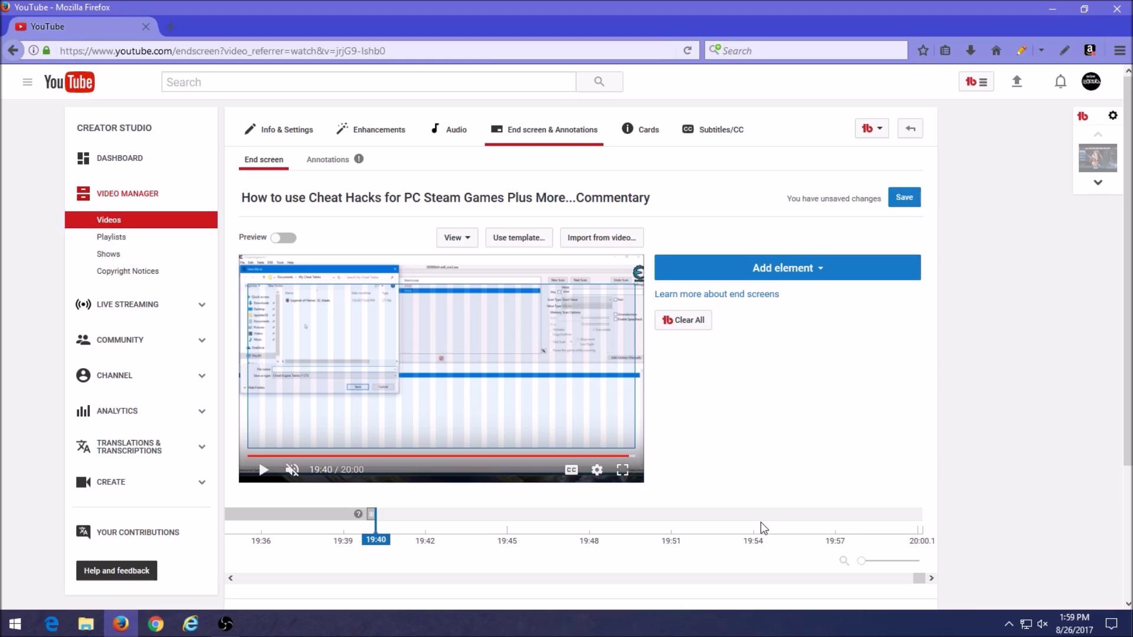
{"action": "left_click", "coordinate": [601, 238]}
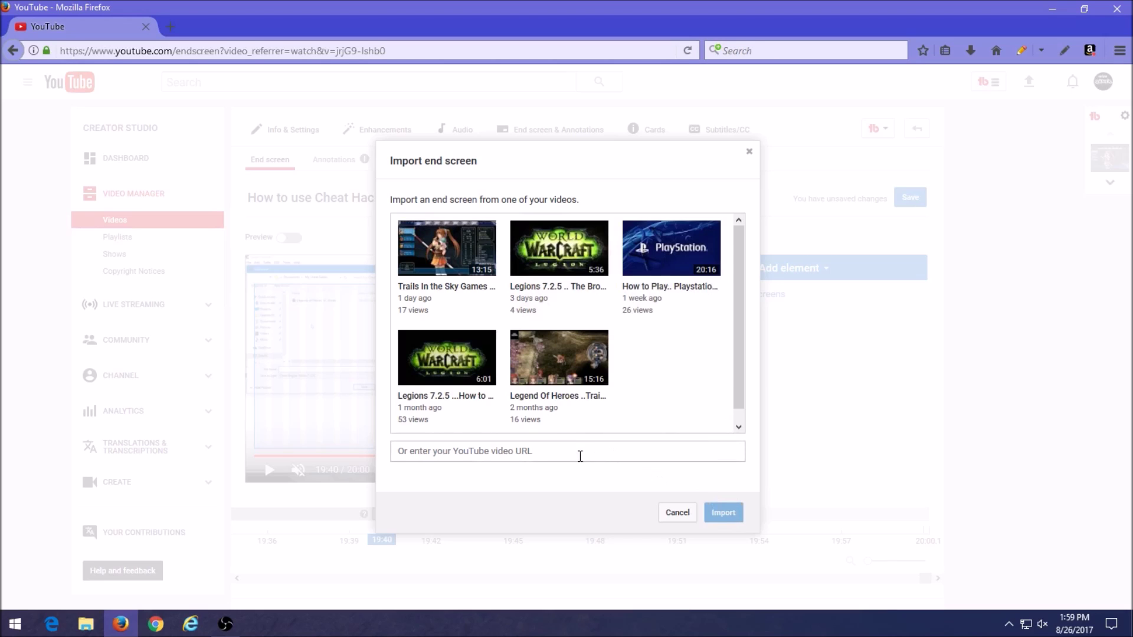
{"action": "left_click", "coordinate": [558, 459]}
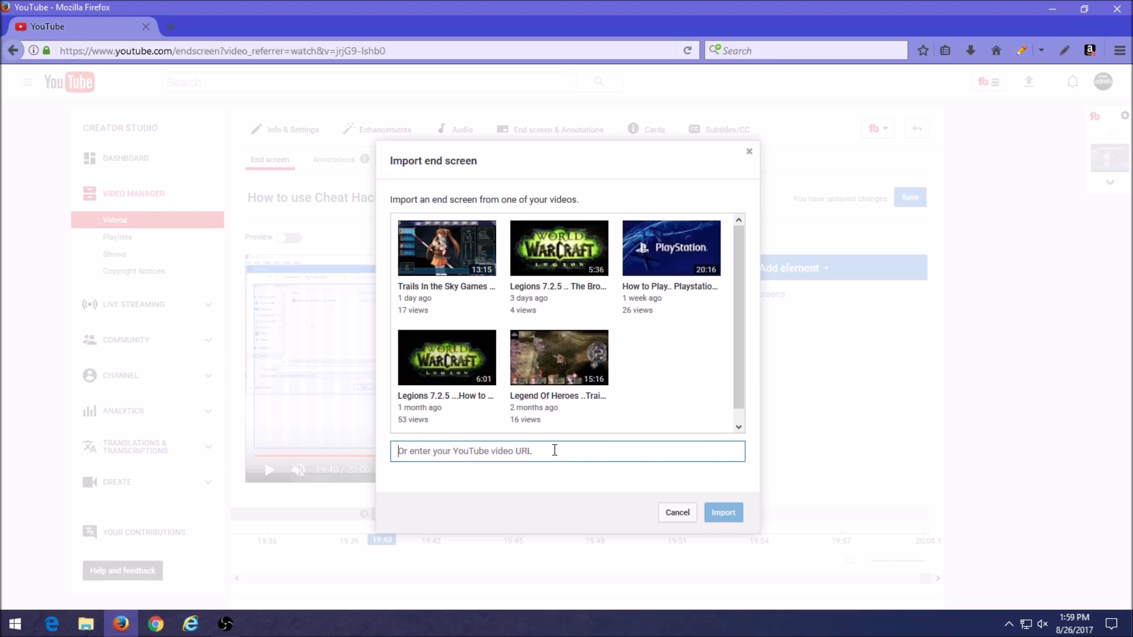
{"action": "right_click", "coordinate": [555, 450]}
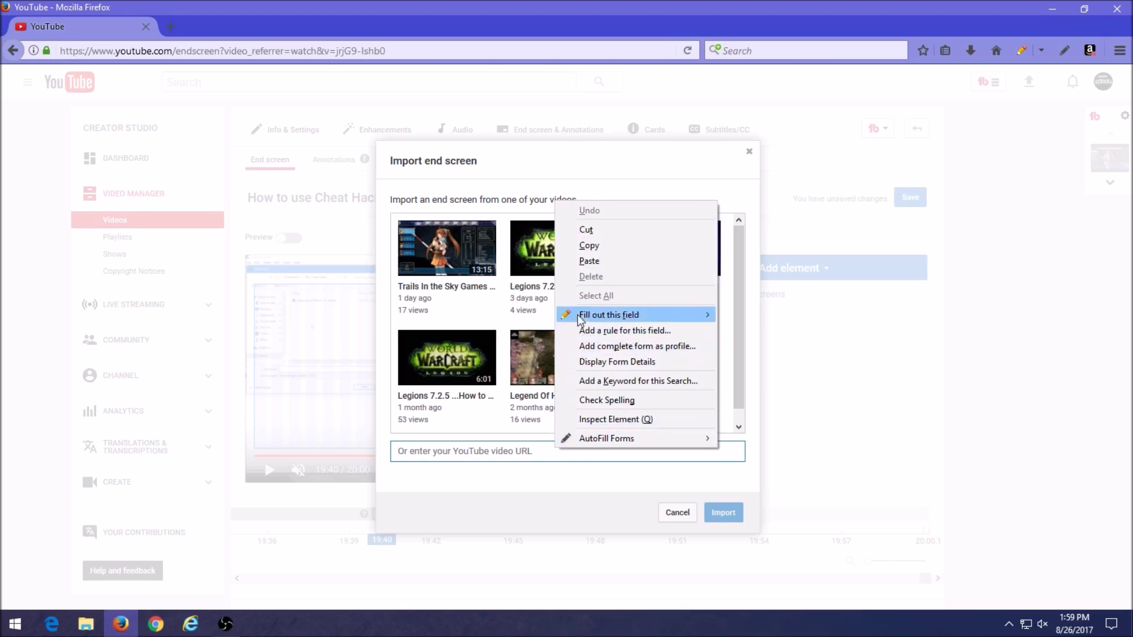
{"action": "left_click", "coordinate": [588, 262]}
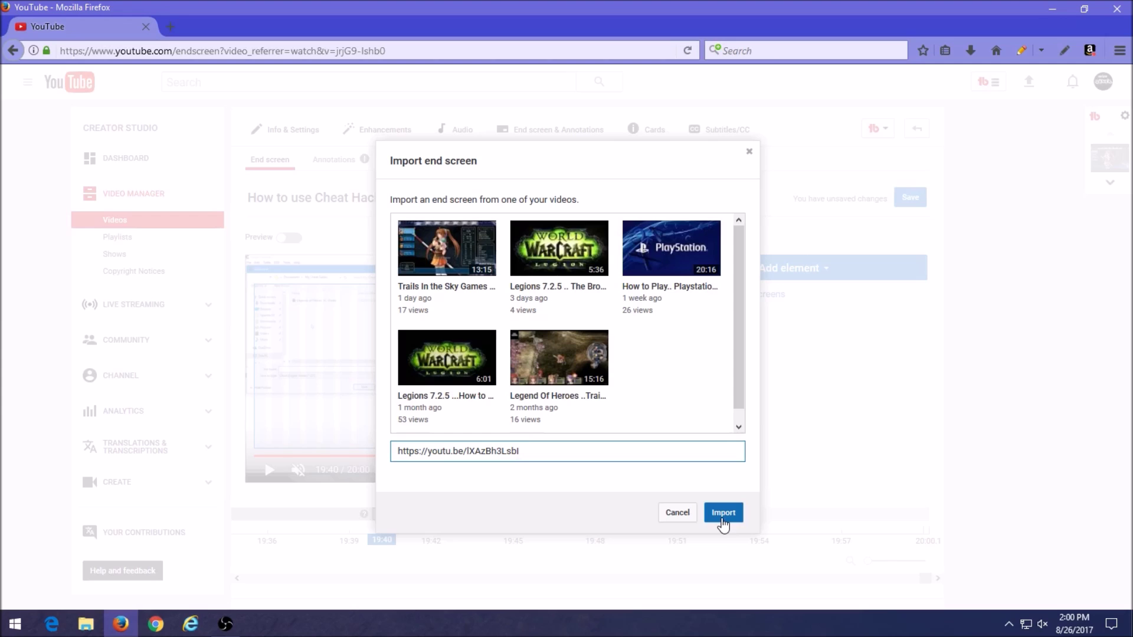
{"action": "left_click", "coordinate": [678, 516]}
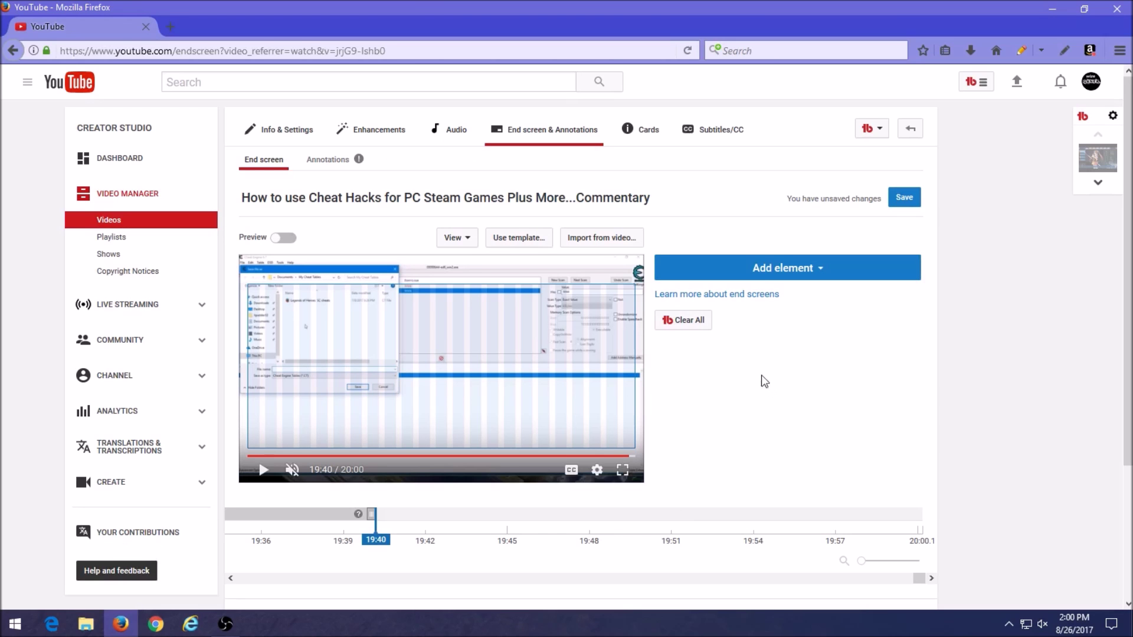
Step: Add a wize gamer Subscribe element and drag it toward the lower-right corner
{"action": "left_click", "coordinate": [777, 281]}
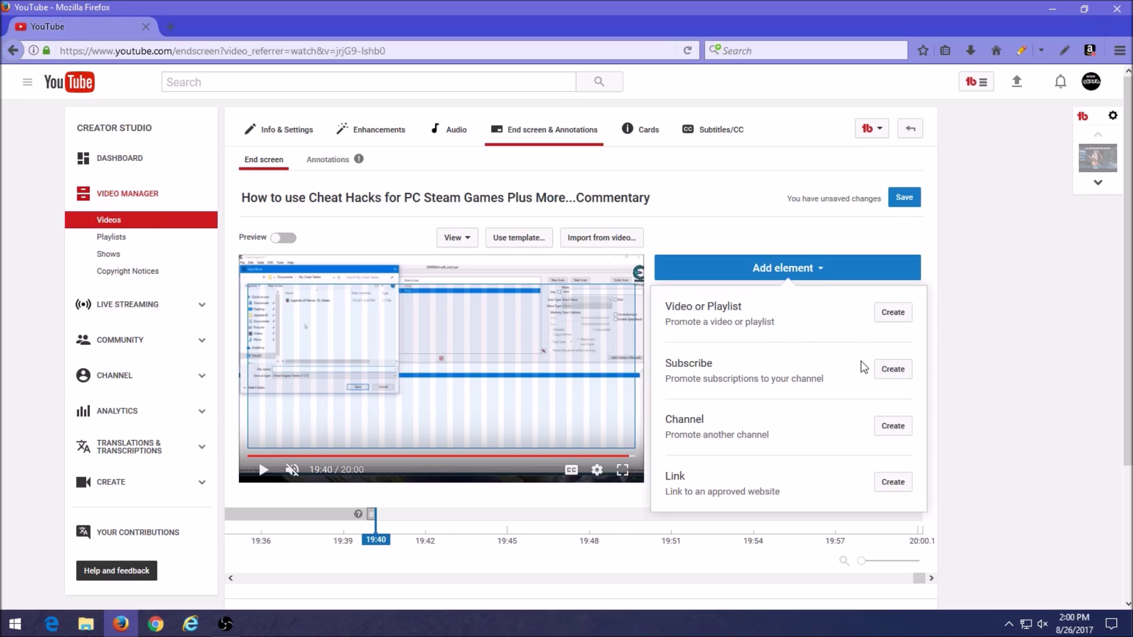
{"action": "left_click", "coordinate": [894, 372]}
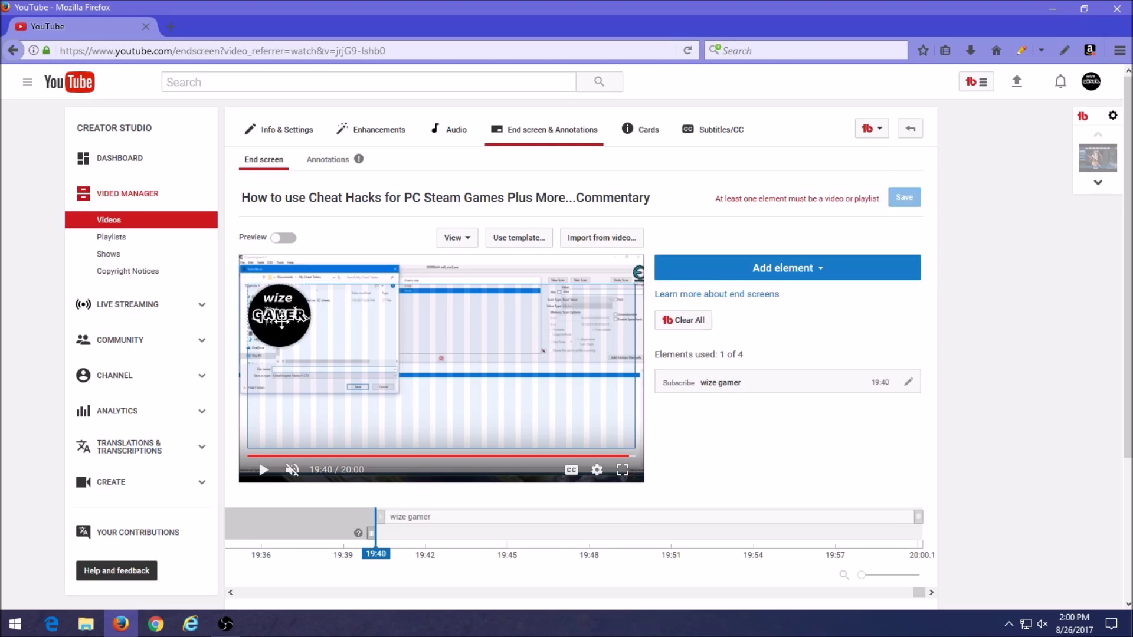
{"action": "left_click_drag", "start_coordinate": [278, 322], "coordinate": [610, 422]}
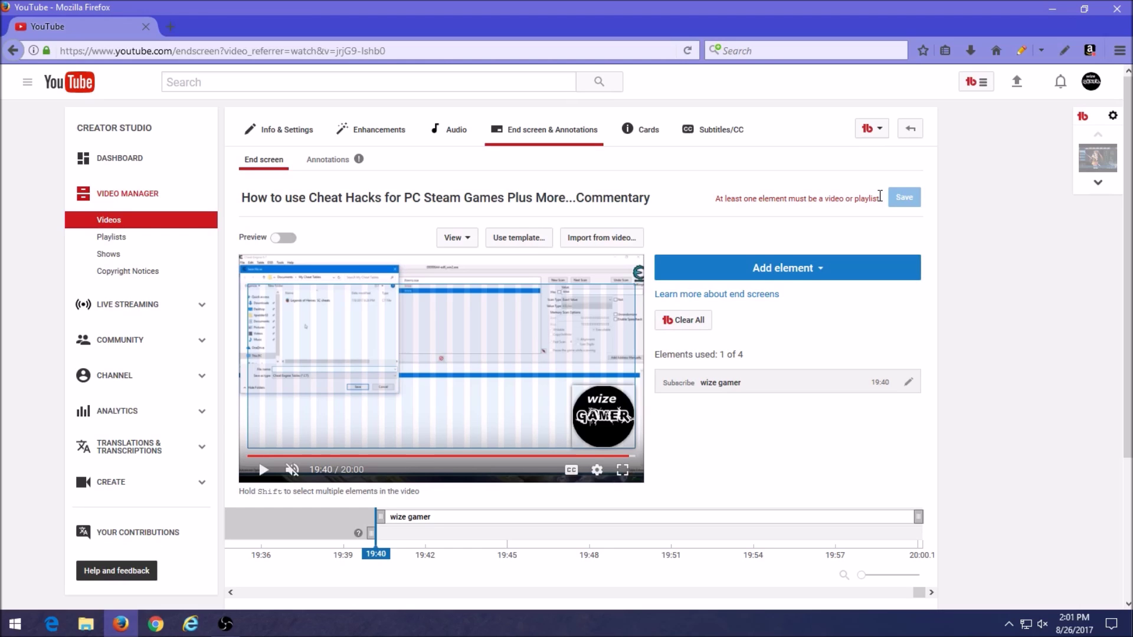
Step: Select and deselect the warning about the required video or playlist element
{"action": "left_click_drag", "start_coordinate": [880, 195], "coordinate": [715, 205]}
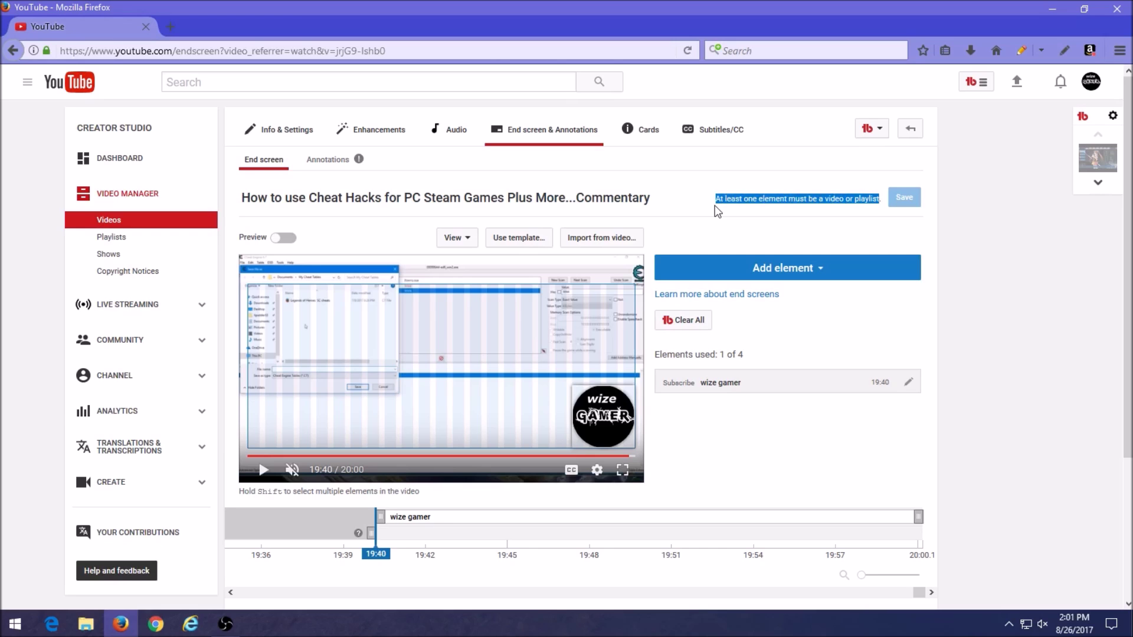
{"action": "left_click", "coordinate": [717, 211]}
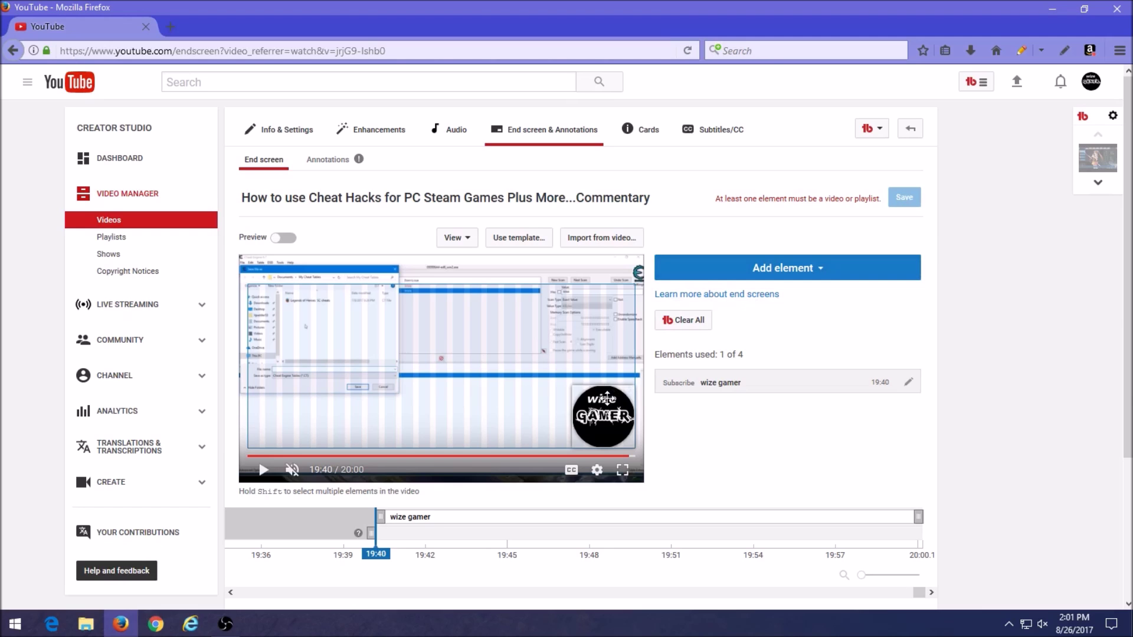
Step: Create a Video element from the pasted Trails In the Sky Games video link
{"action": "left_click", "coordinate": [823, 274]}
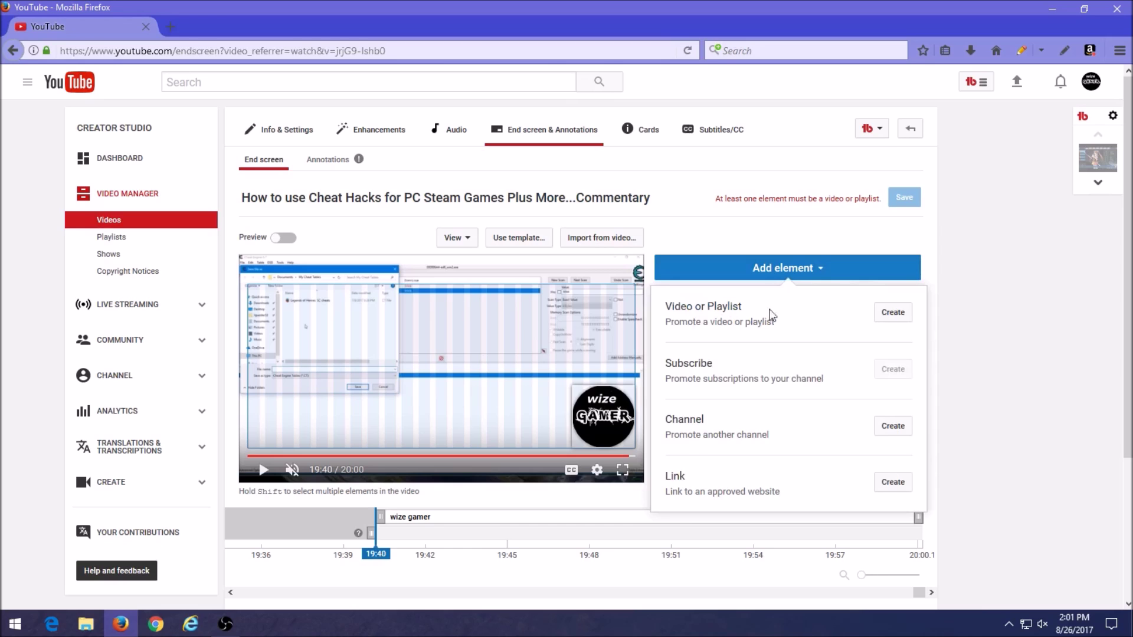
{"action": "left_click", "coordinate": [891, 315]}
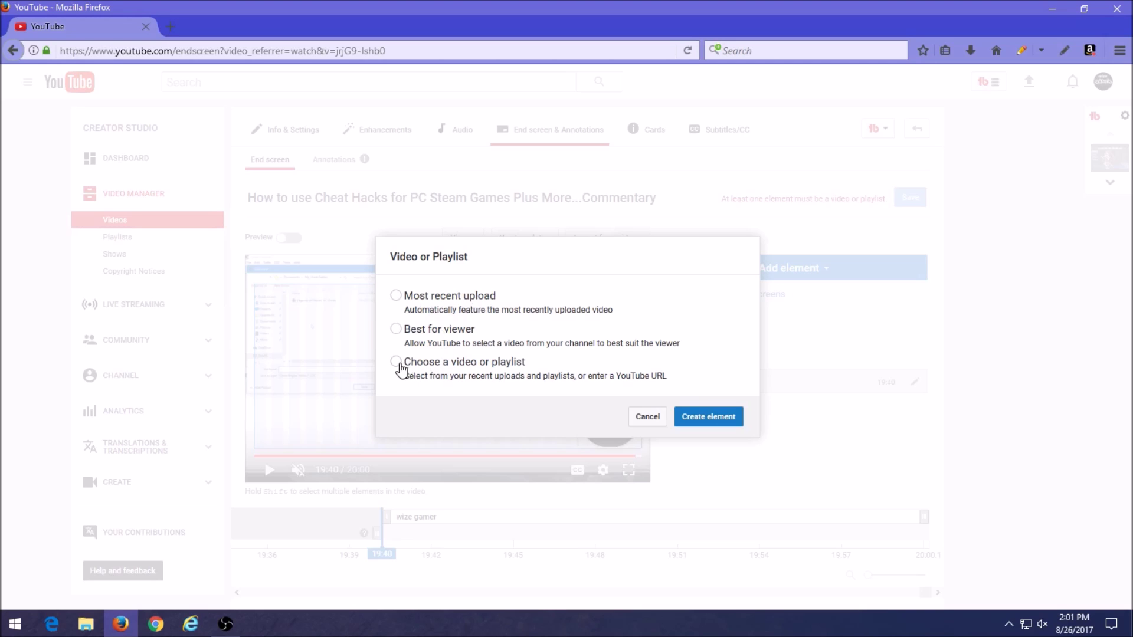
{"action": "left_click", "coordinate": [401, 368]}
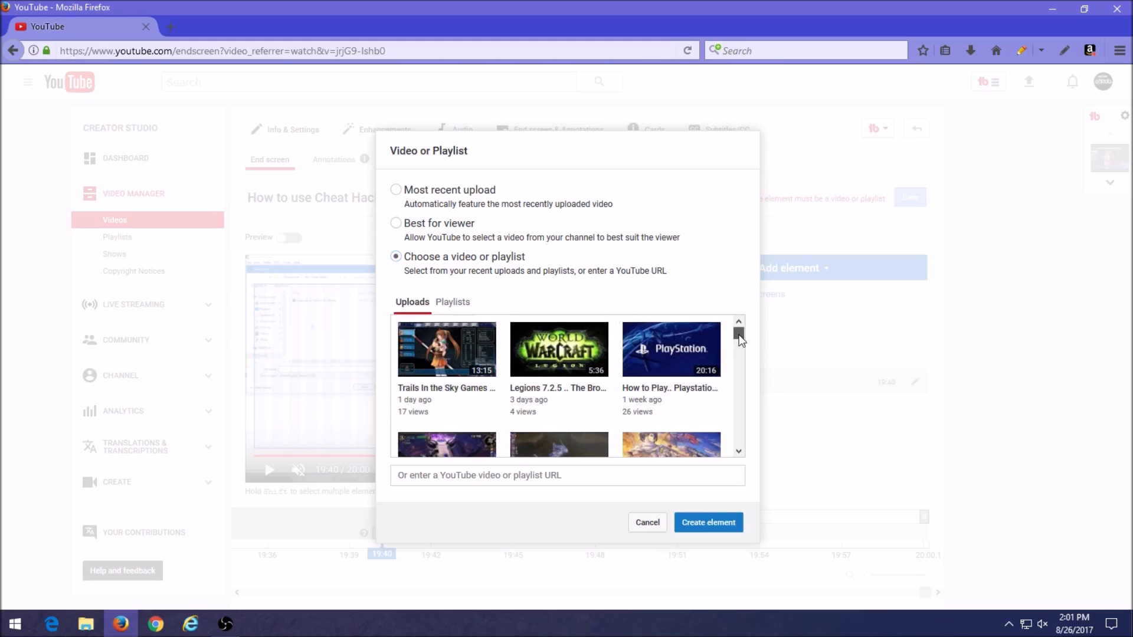
{"action": "mouse_move", "coordinate": [739, 340]}
{"action": "left_mouse_down"}
{"action": "mouse_move", "coordinate": [741, 450]}
{"action": "mouse_move", "coordinate": [739, 325]}
{"action": "left_mouse_up"}
{"action": "left_click", "coordinate": [529, 474]}
{"action": "right_click", "coordinate": [527, 475]}
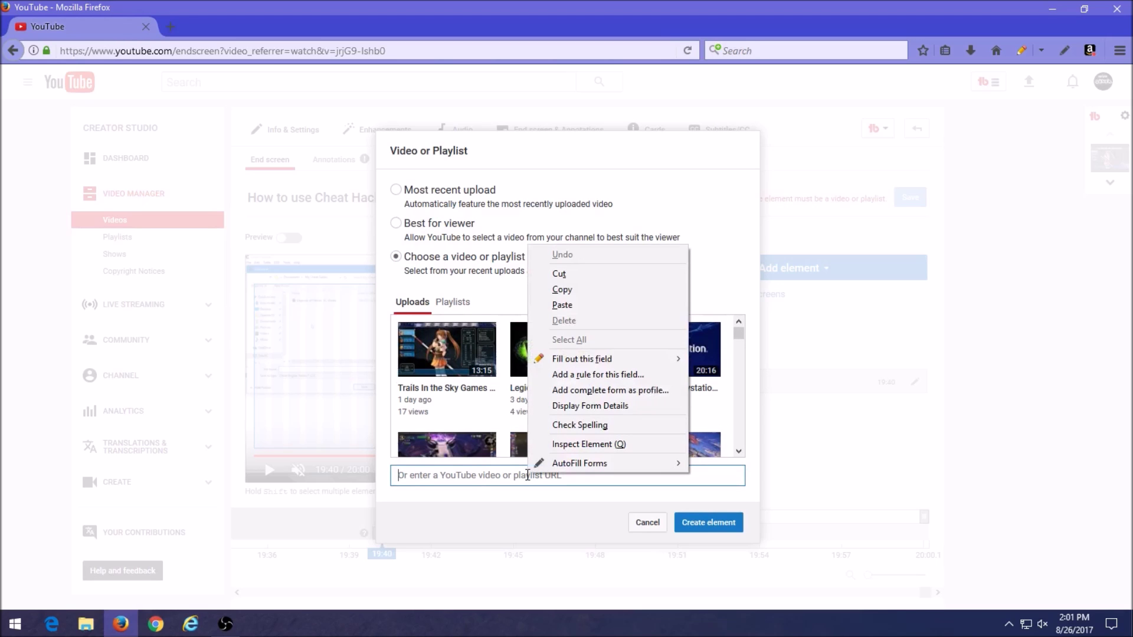
{"action": "left_click", "coordinate": [557, 306]}
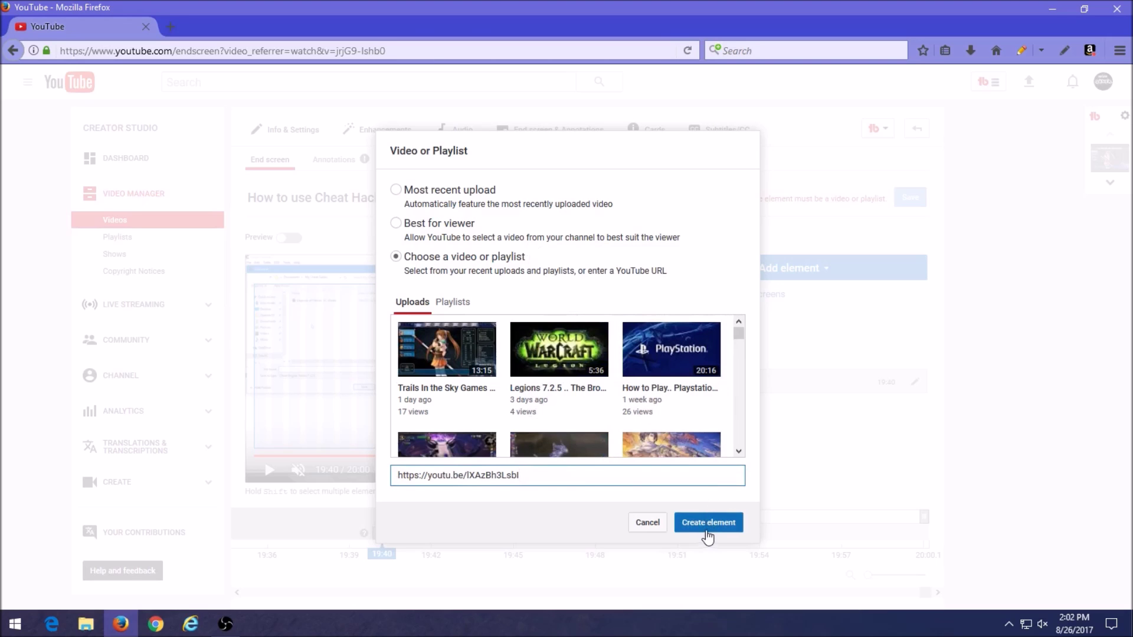
{"action": "left_click", "coordinate": [708, 524]}
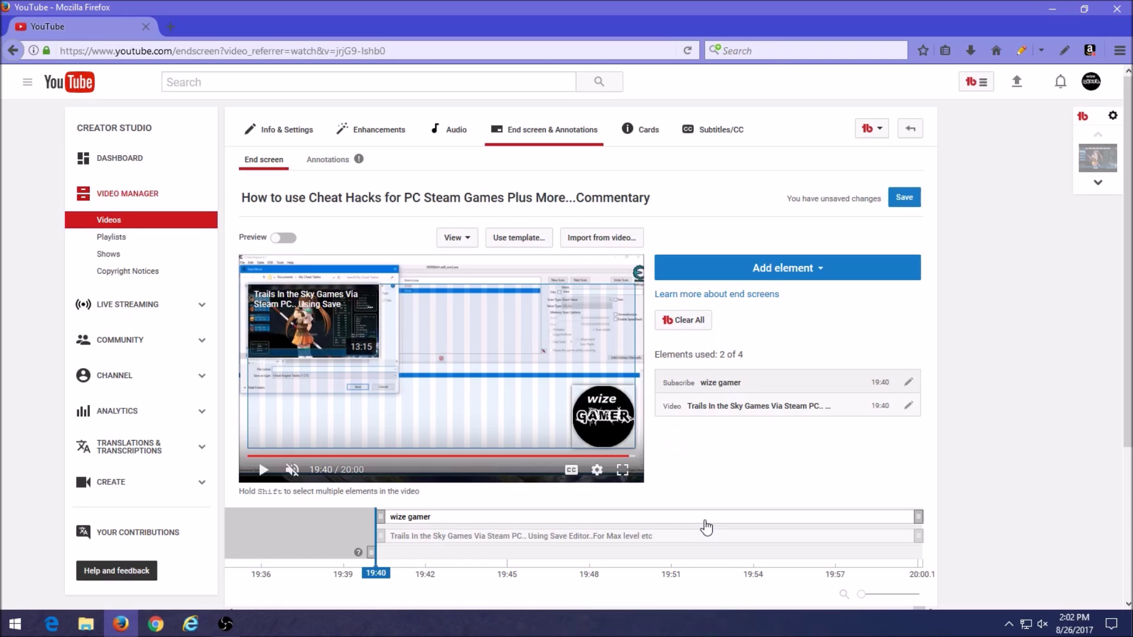
Step: Drag the Trails video element to the lower-left corner and preview the end screen full screen
{"action": "left_click_drag", "start_coordinate": [345, 337], "coordinate": [325, 427]}
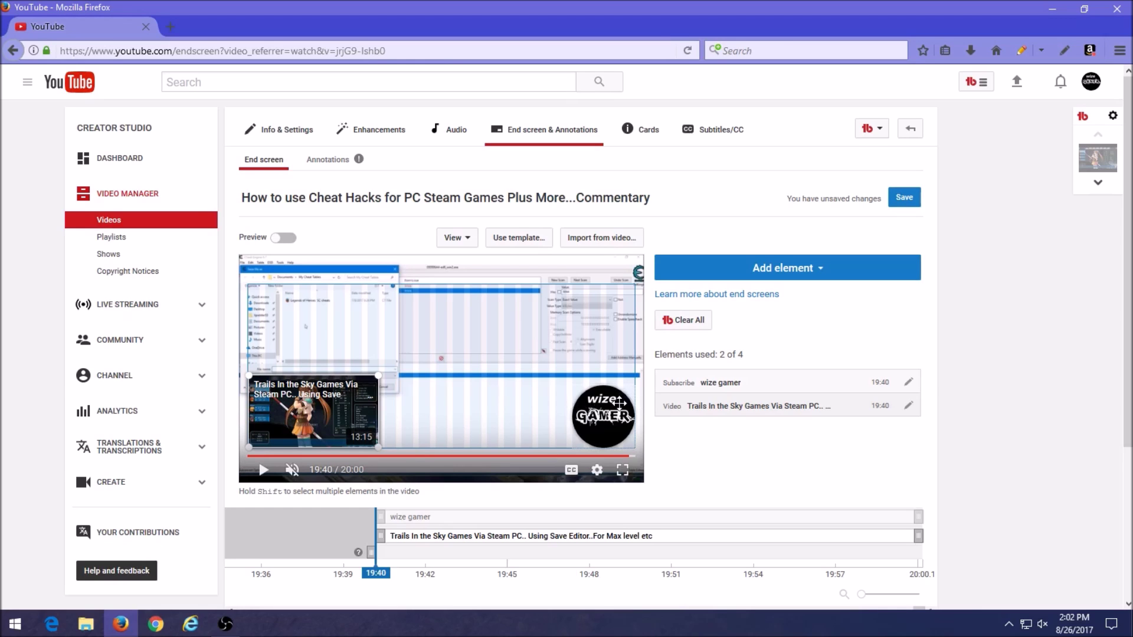
{"action": "left_click", "coordinate": [623, 470]}
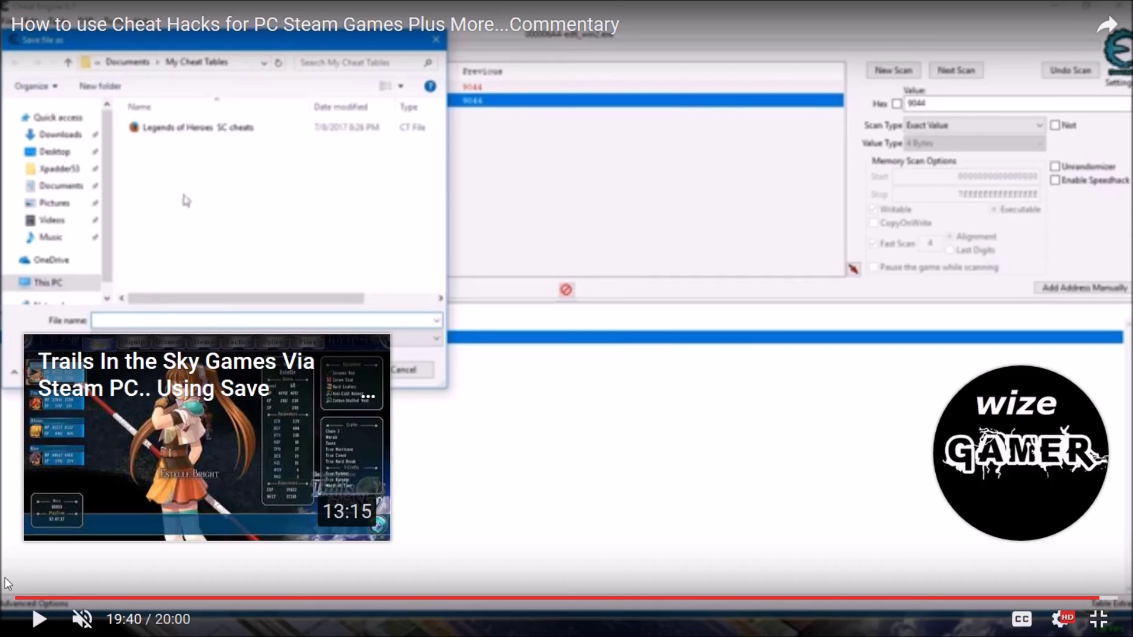
Step: Nudge the Trails element down to the bottom edge, save the end screen, and open its watch page
{"action": "mouse_move", "coordinate": [1003, 515]}
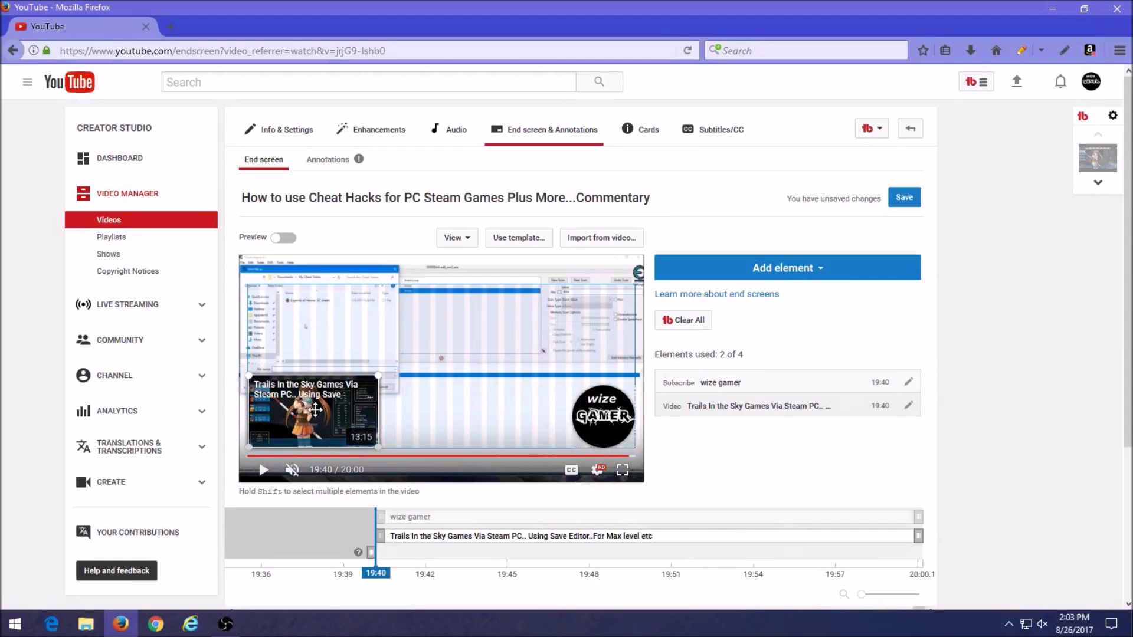
{"action": "left_click_drag", "start_coordinate": [315, 409], "coordinate": [314, 438]}
{"action": "left_click", "coordinate": [608, 407]}
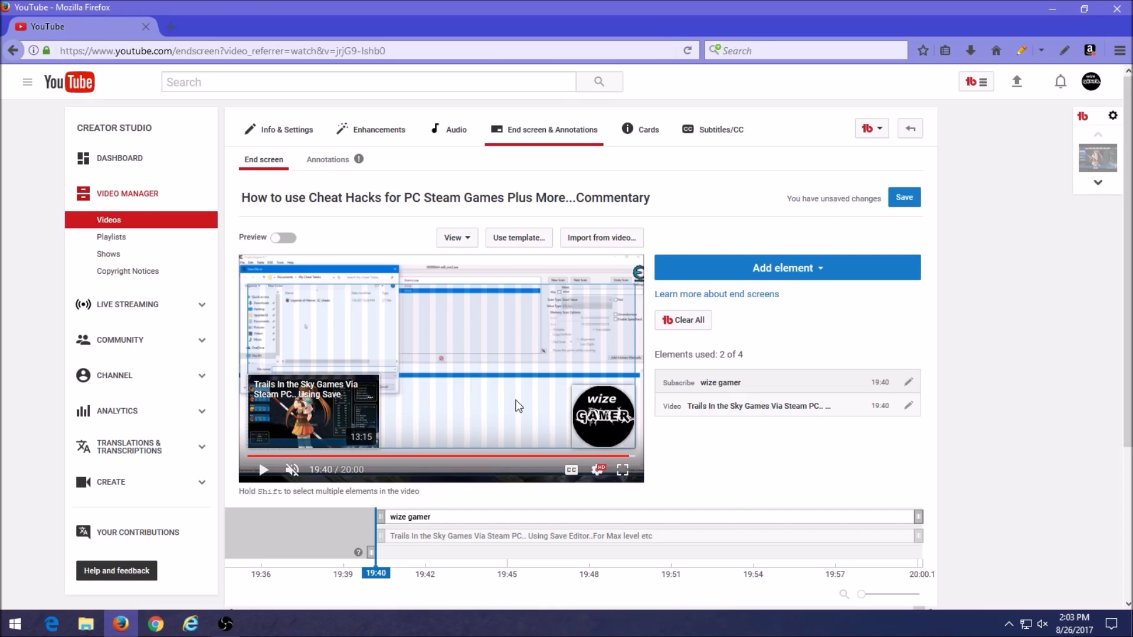
{"action": "left_click", "coordinate": [906, 201]}
{"action": "left_click", "coordinate": [550, 203]}
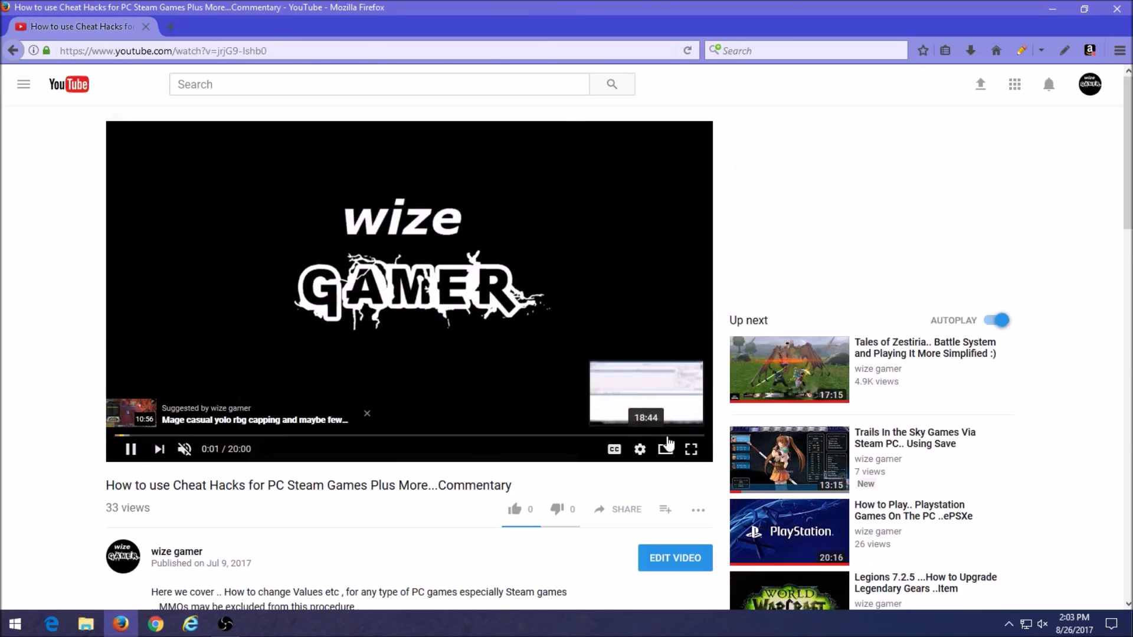
Step: Play the cheat-hacks video's last seconds full screen, dismissing the ad and cancelling Up Next autoplay
{"action": "left_click", "coordinate": [683, 436]}
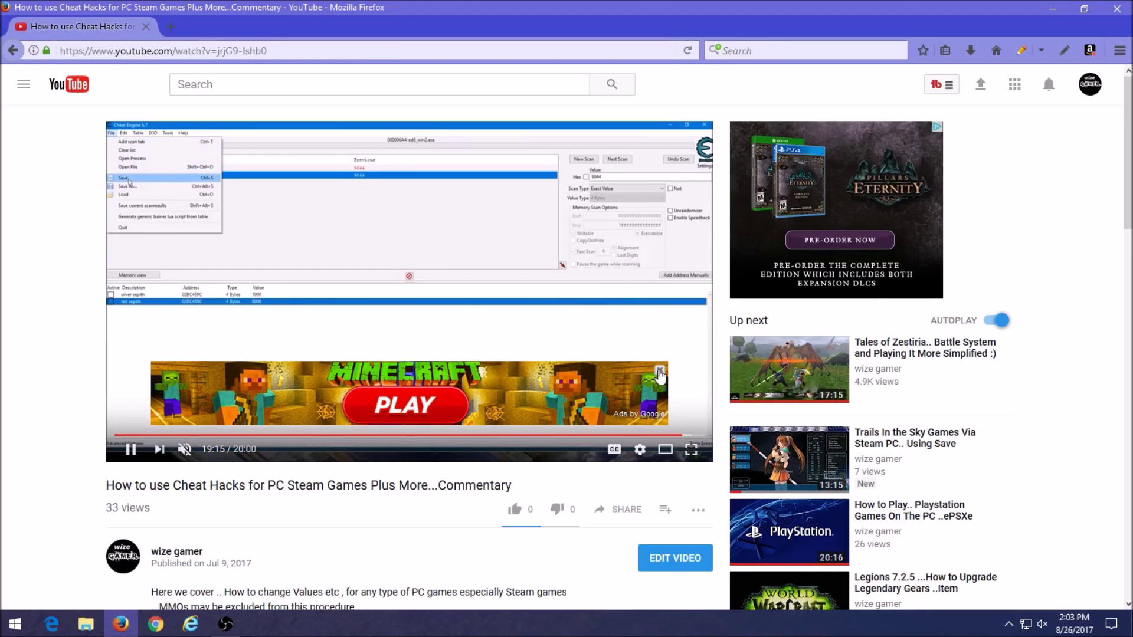
{"action": "left_click", "coordinate": [659, 372]}
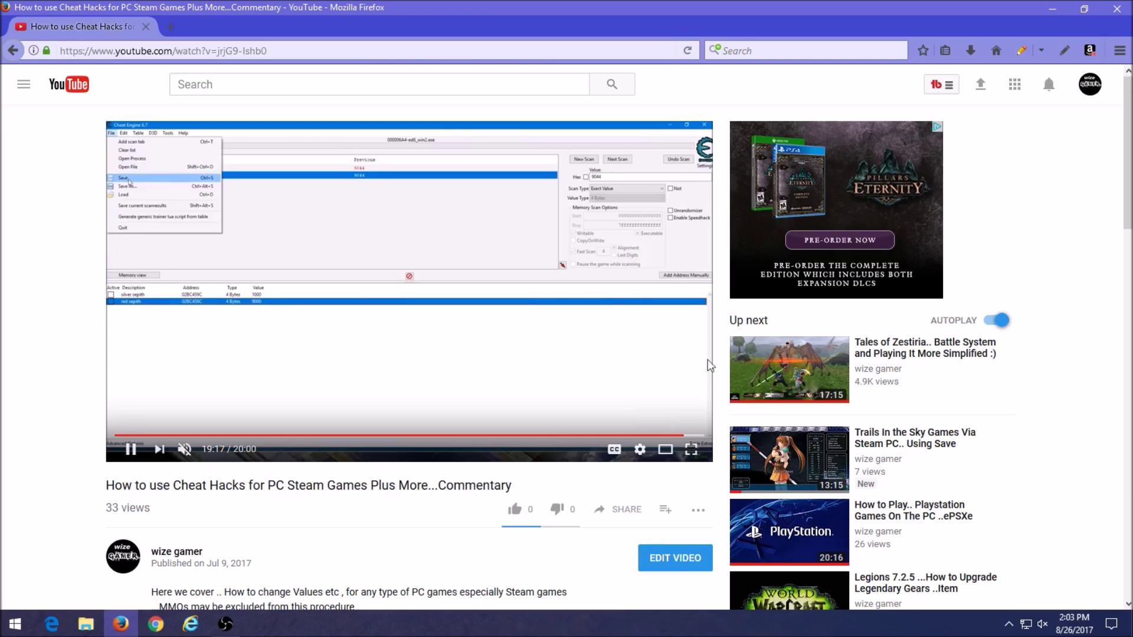
{"action": "left_click", "coordinate": [690, 450]}
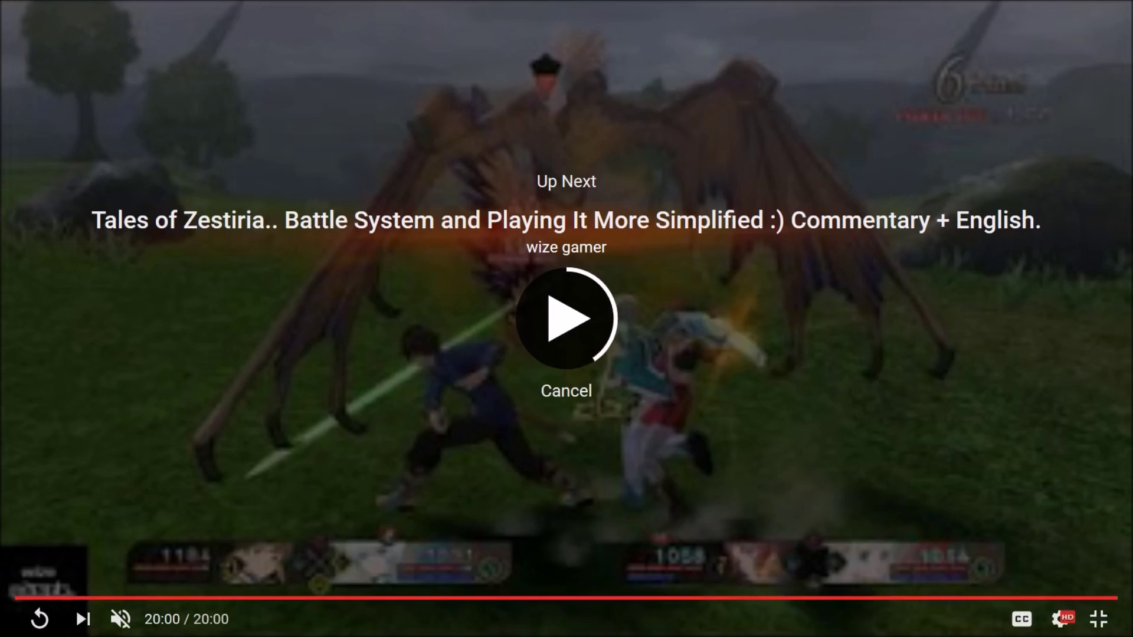
{"action": "left_click", "coordinate": [570, 395]}
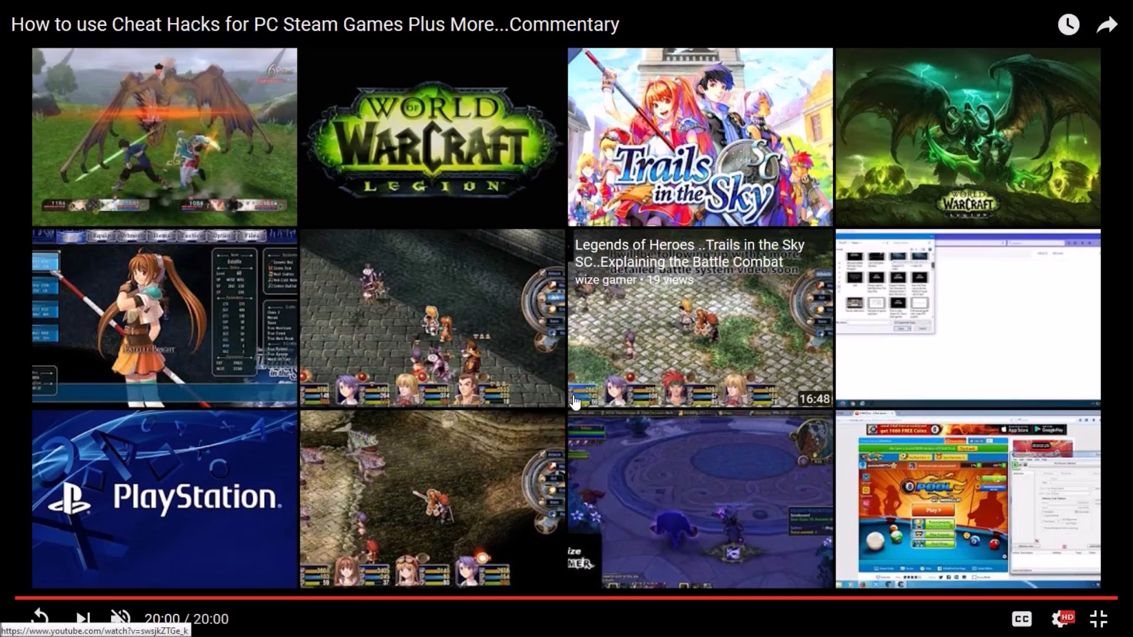